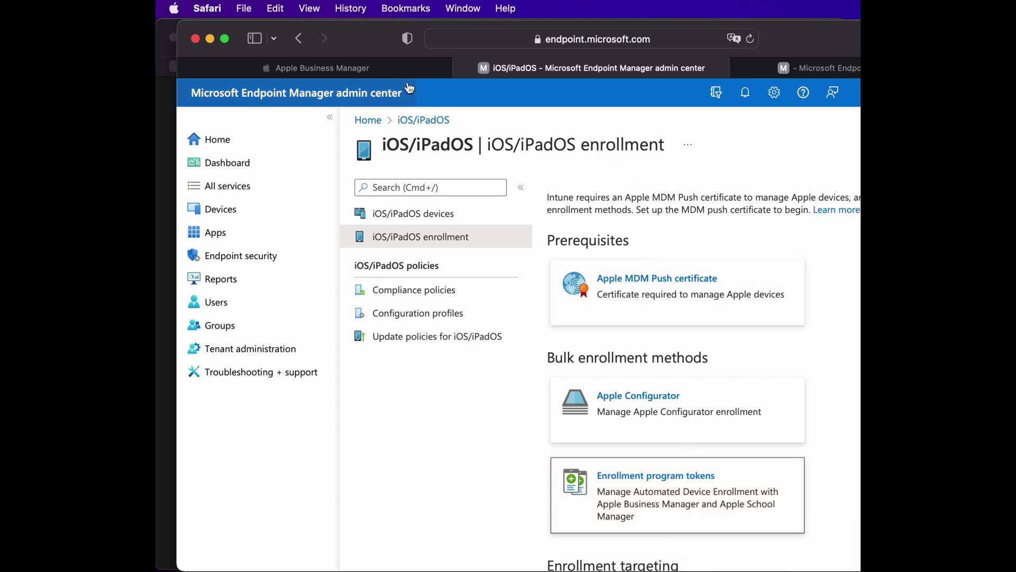
# - Check ABM's MDM servers, show the Apple Configurator profile's setup URL, then bring Apple Configurator forward
pyautogui.click(384, 77)
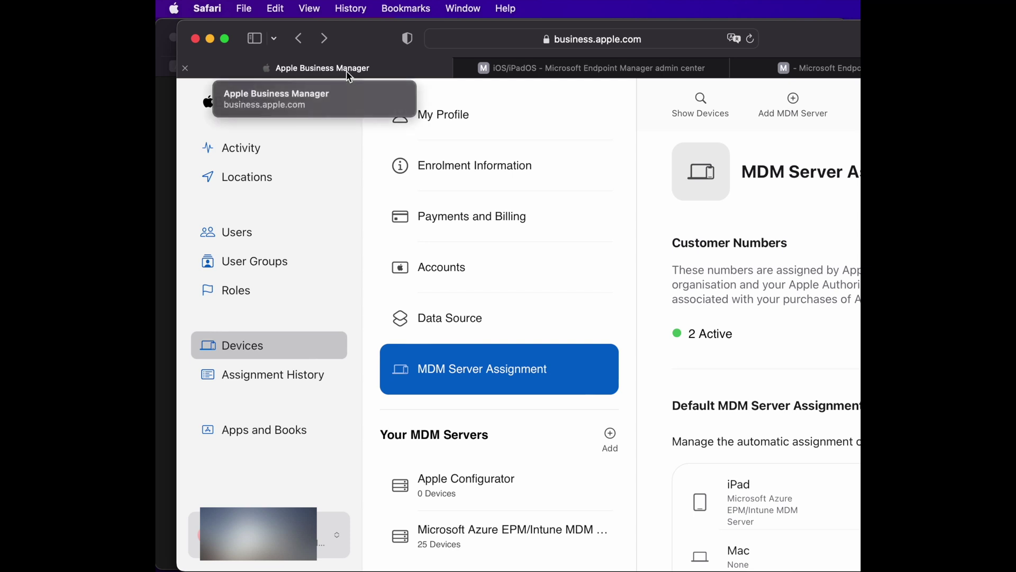
pyautogui.click(626, 75)
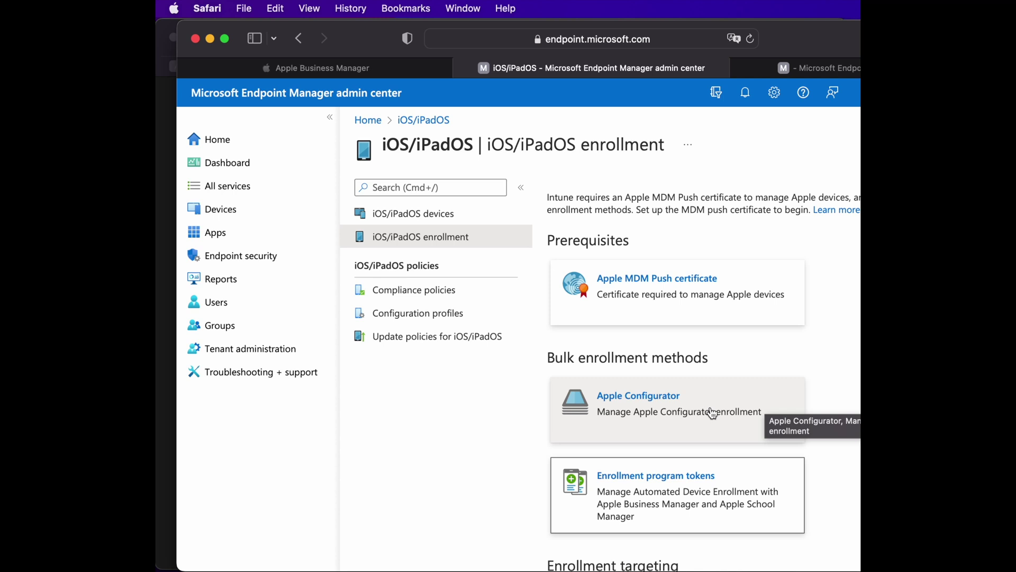
pyautogui.click(799, 71)
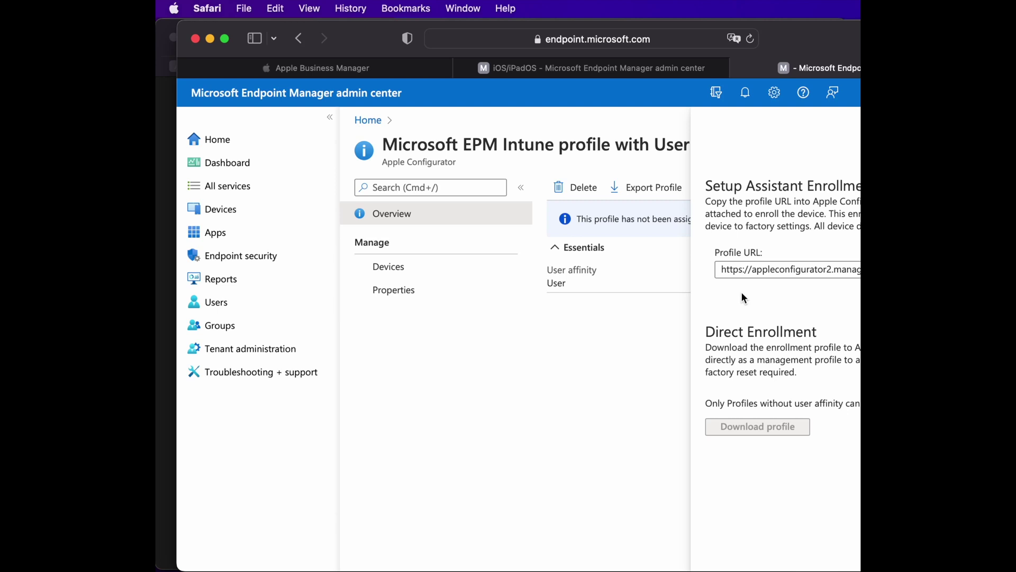
pyautogui.click(159, 273)
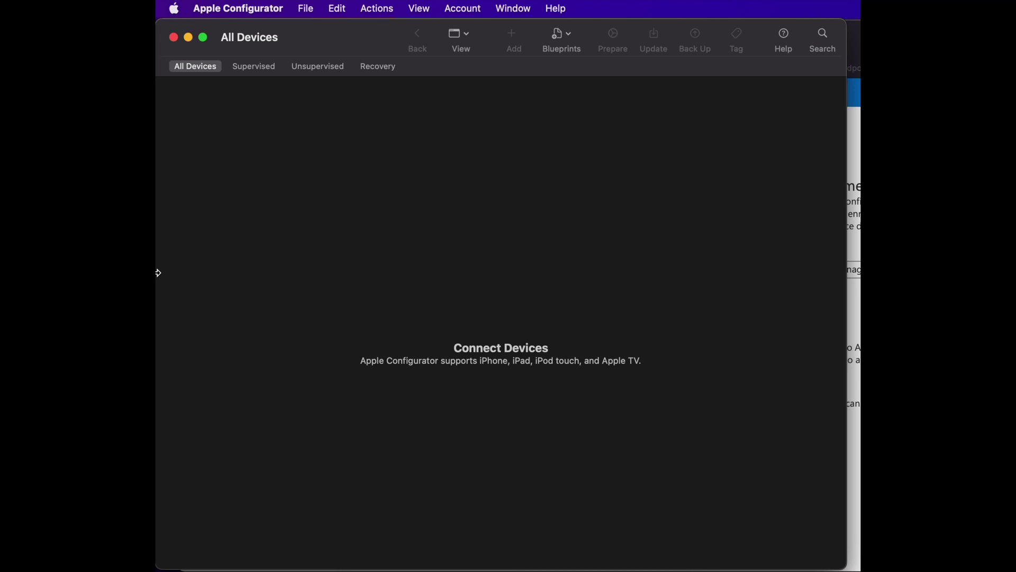
# - Check the installed Apple Configurator version in the About window, then close it
pyautogui.click(229, 7)
pyautogui.click(263, 31)
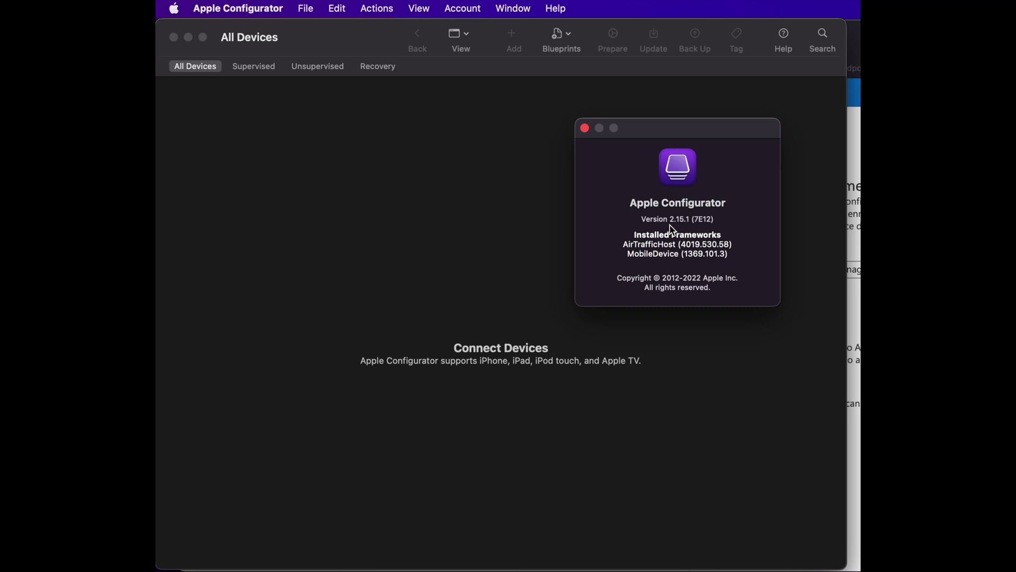
pyautogui.click(585, 129)
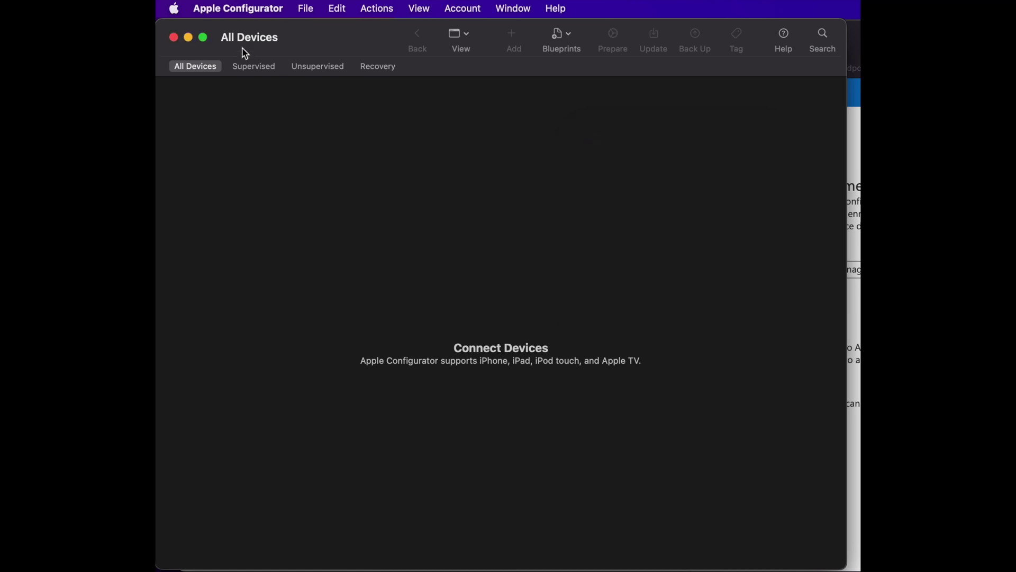
# - Open Apple Configurator Preferences and show the Organizations pane
pyautogui.click(230, 12)
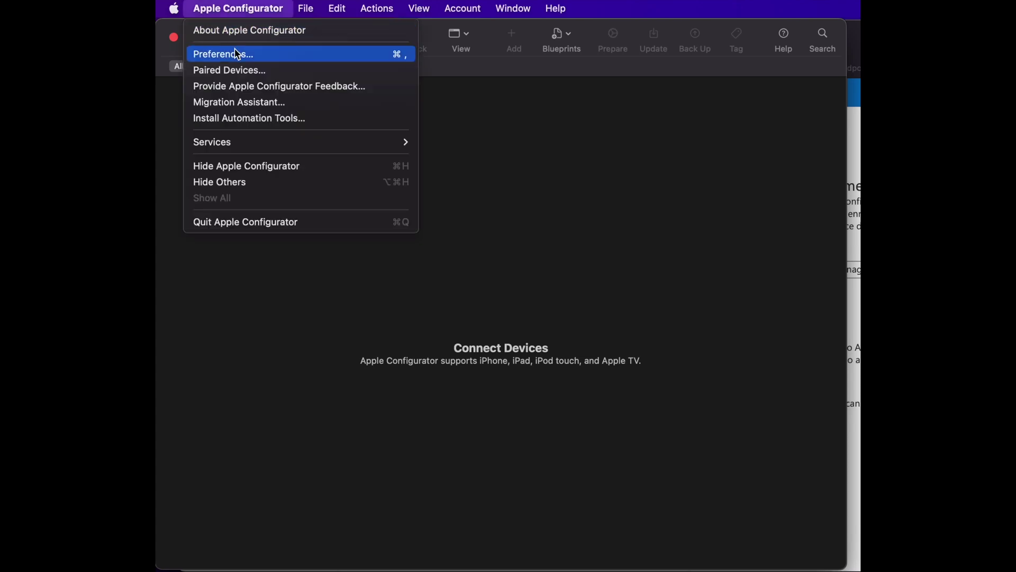
pyautogui.moveTo(309, 8)
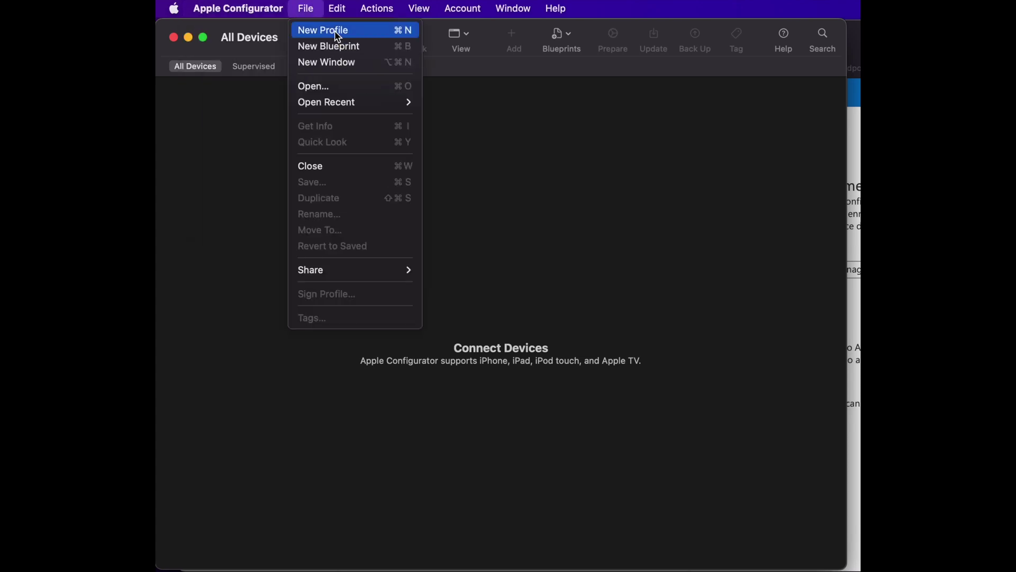
pyautogui.moveTo(253, 12)
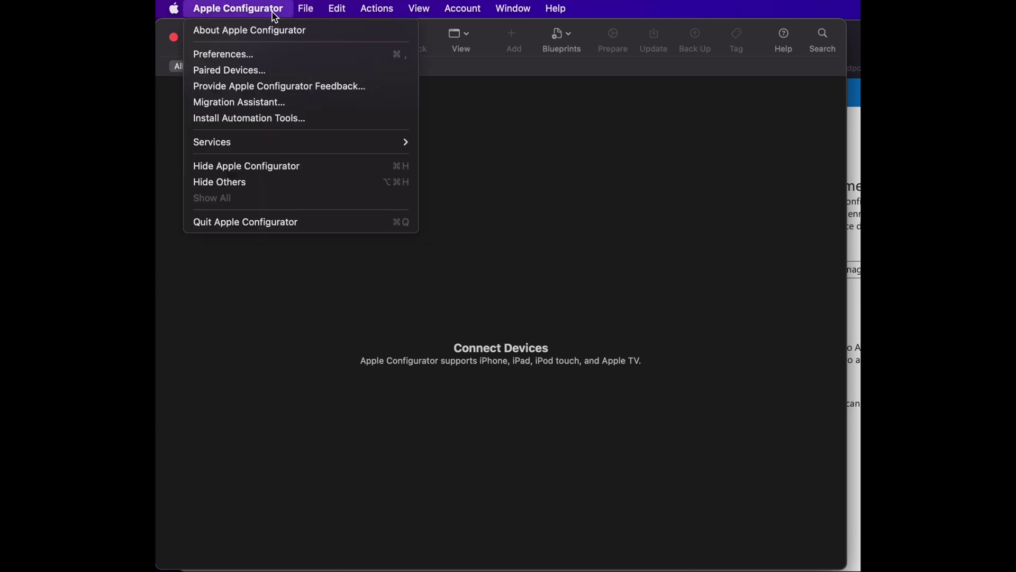
pyautogui.click(280, 55)
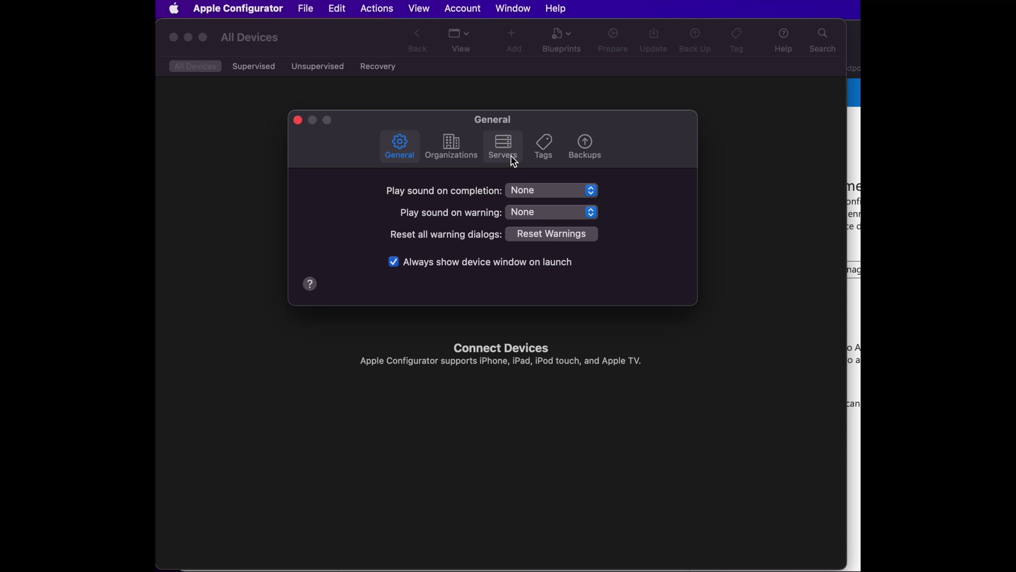
pyautogui.click(448, 150)
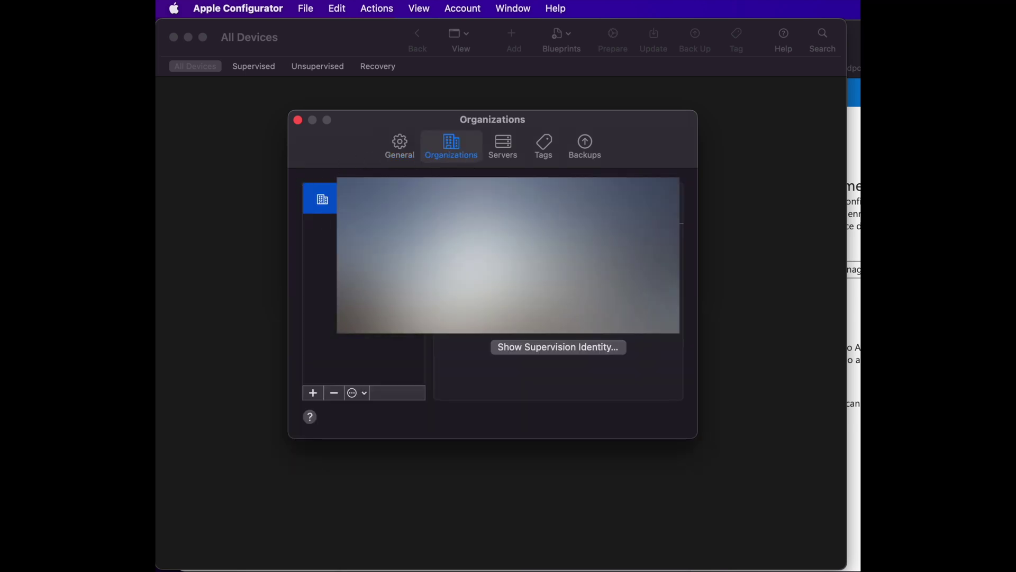
# - Begin adding a new organization up to the Business Manager sign-in step, then cancel
pyautogui.click(314, 395)
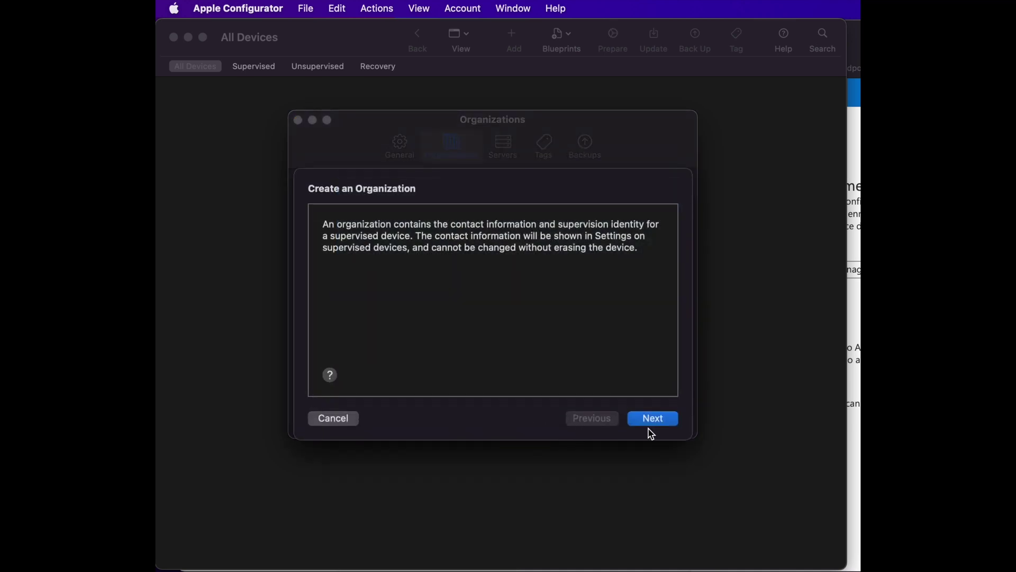
pyautogui.click(653, 418)
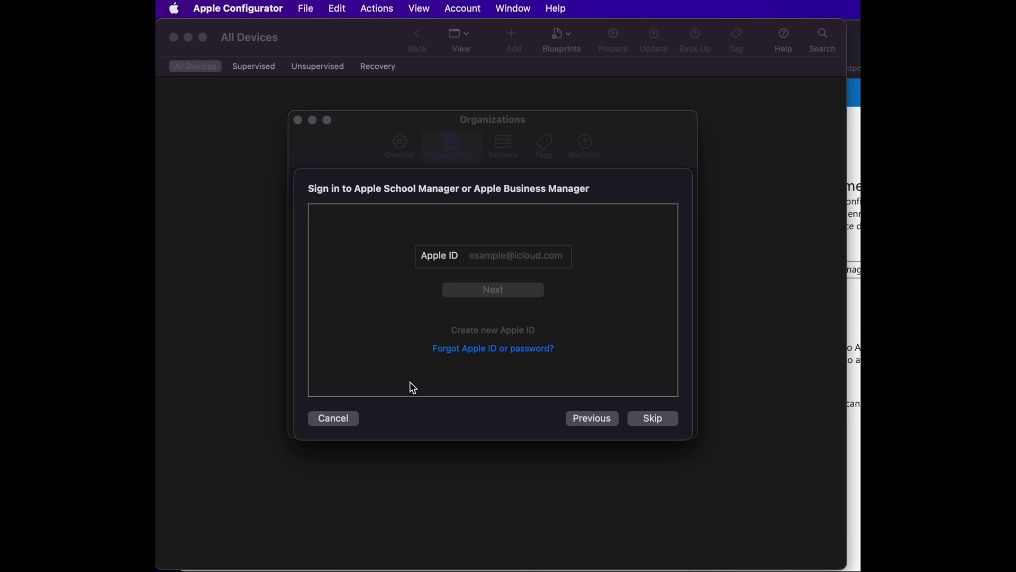
pyautogui.click(334, 418)
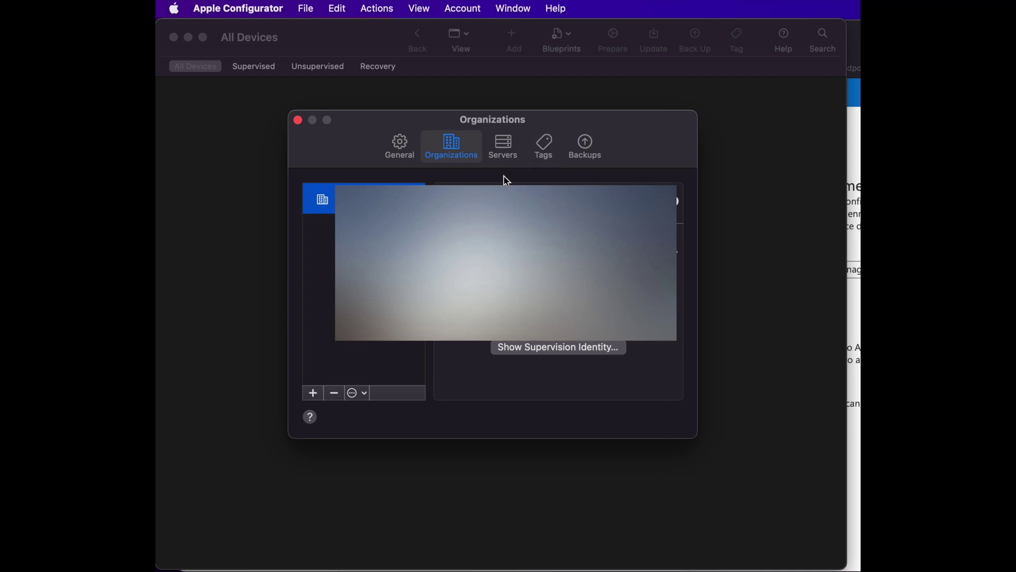
# - Review the listed Intune MDM server, start and cancel a new server, then close Preferences
pyautogui.click(505, 158)
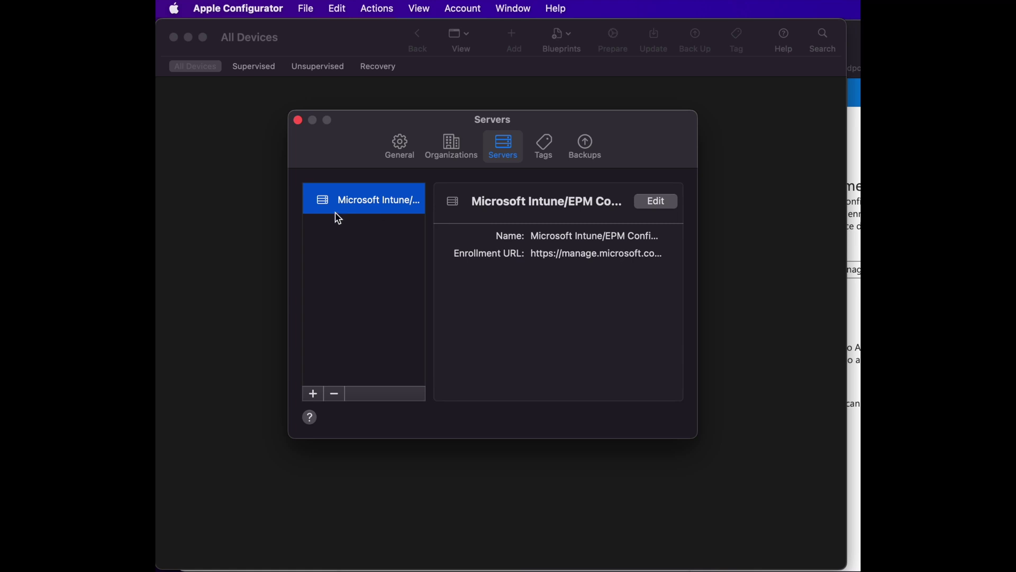
pyautogui.click(313, 394)
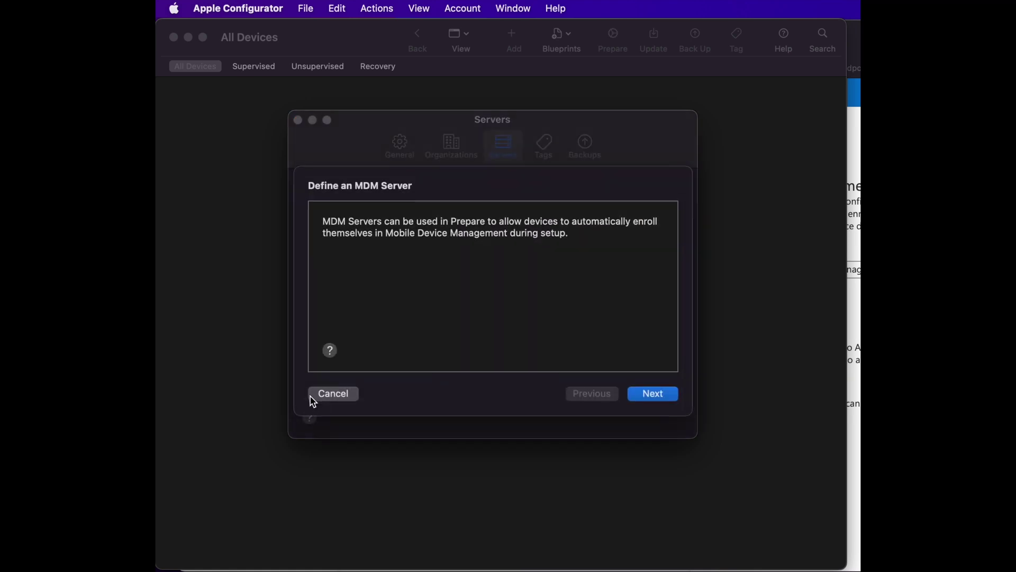
pyautogui.click(645, 404)
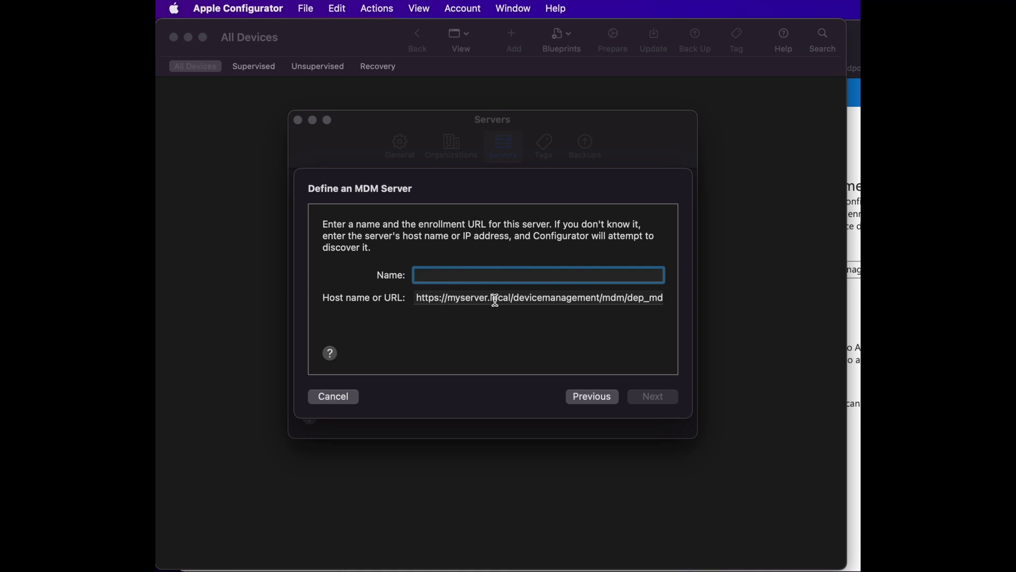
pyautogui.click(334, 397)
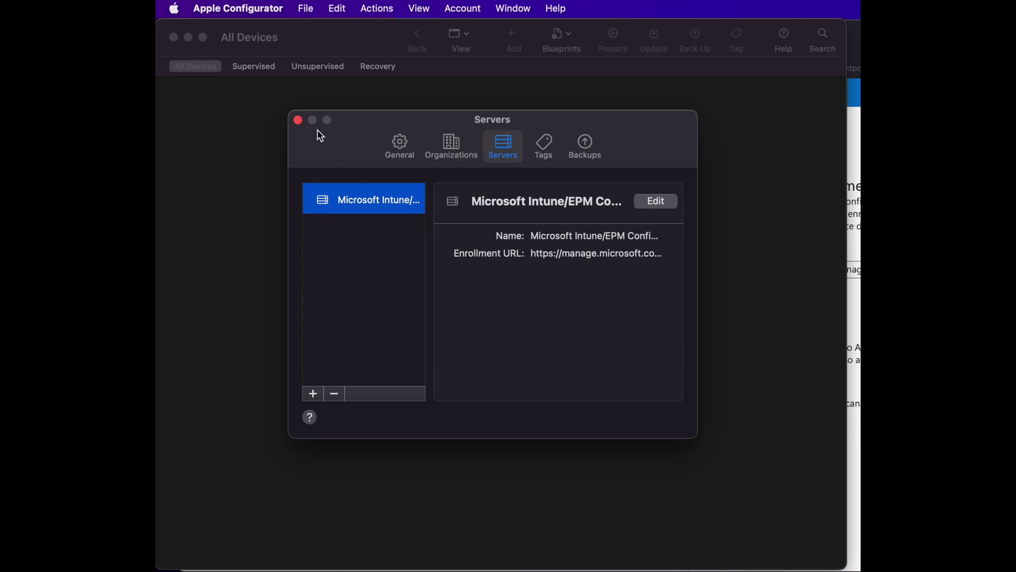
pyautogui.click(298, 120)
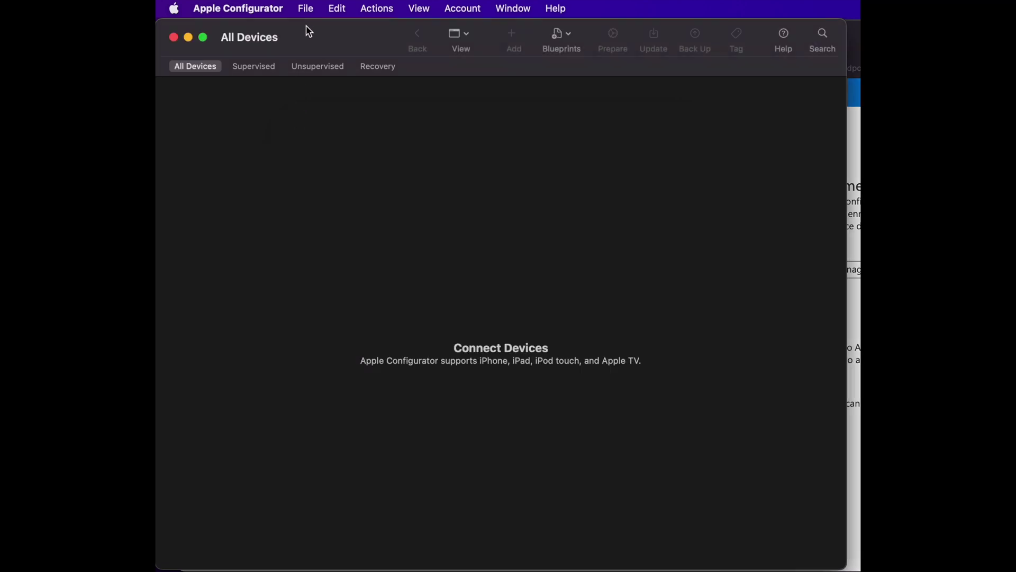
pyautogui.click(309, 12)
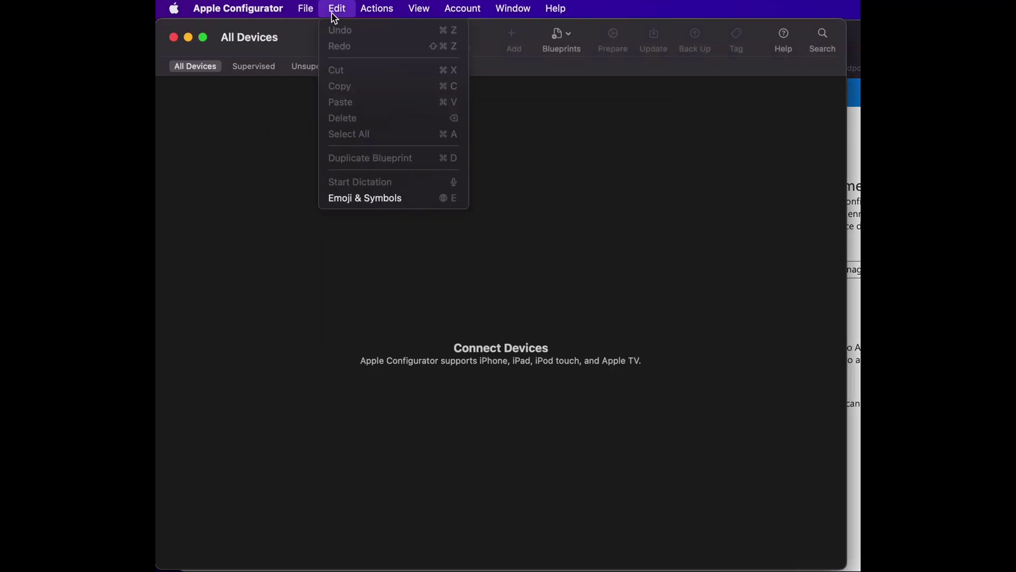
# - Create a new configuration profile named 'ABM MDM'
pyautogui.click(319, 31)
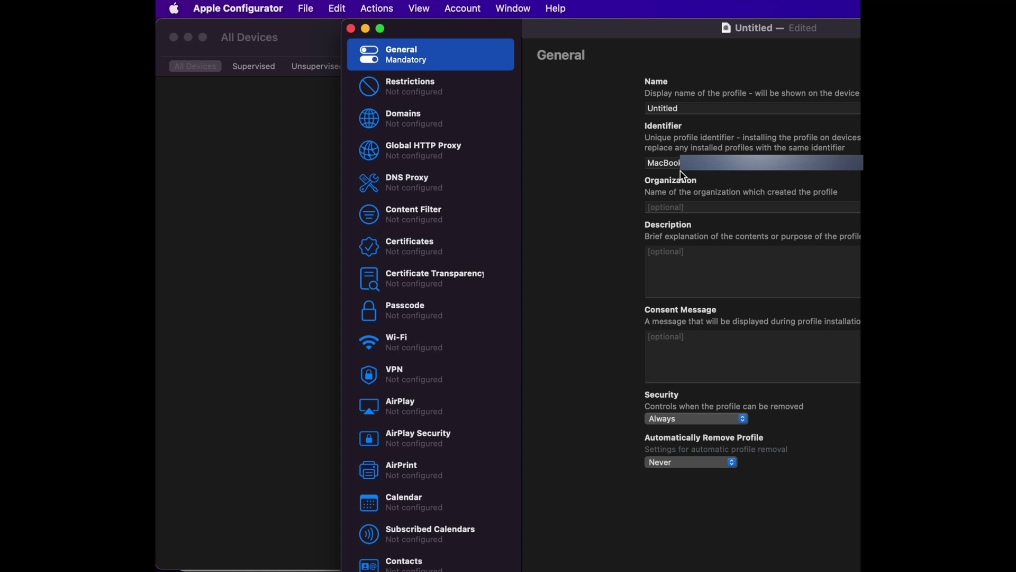
pyautogui.click(671, 109)
pyautogui.doubleClick(671, 109)
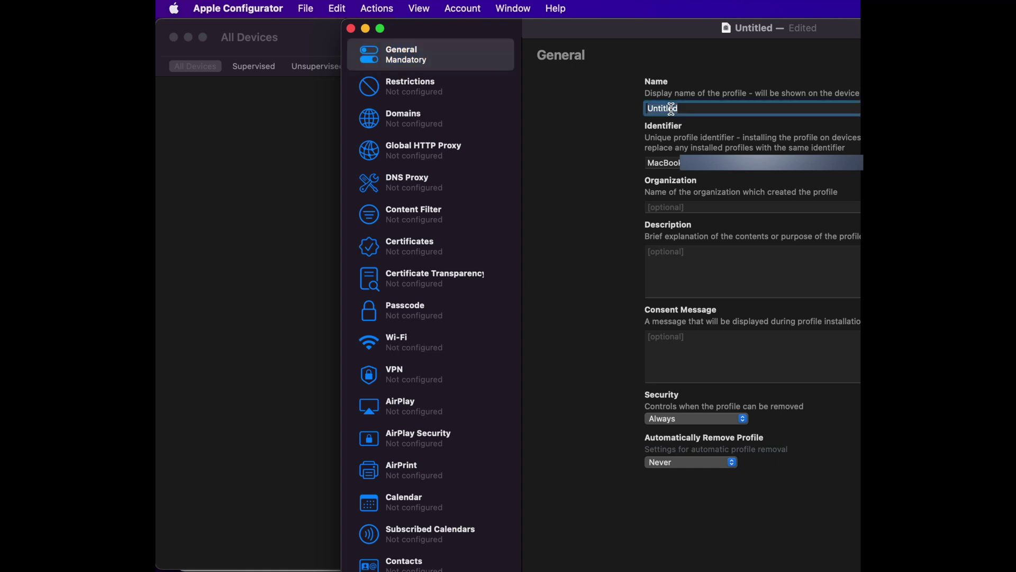
pyautogui.write('ABM MDM')
# - Add a Wi-Fi payload for SSID MyWifi using WPA / WPA2 Personal security and the network password
pyautogui.click(406, 357)
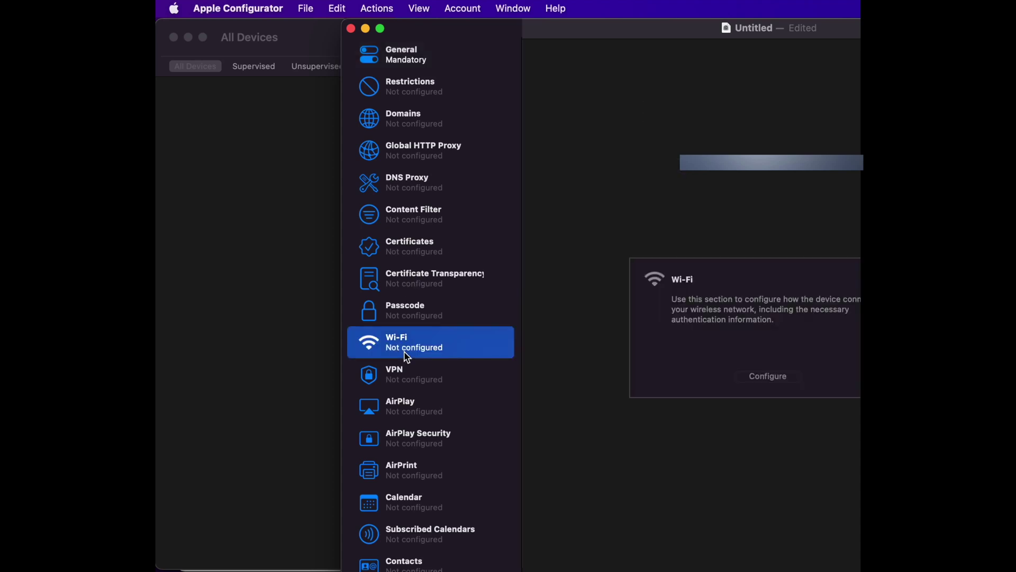
pyautogui.click(766, 376)
pyautogui.click(730, 108)
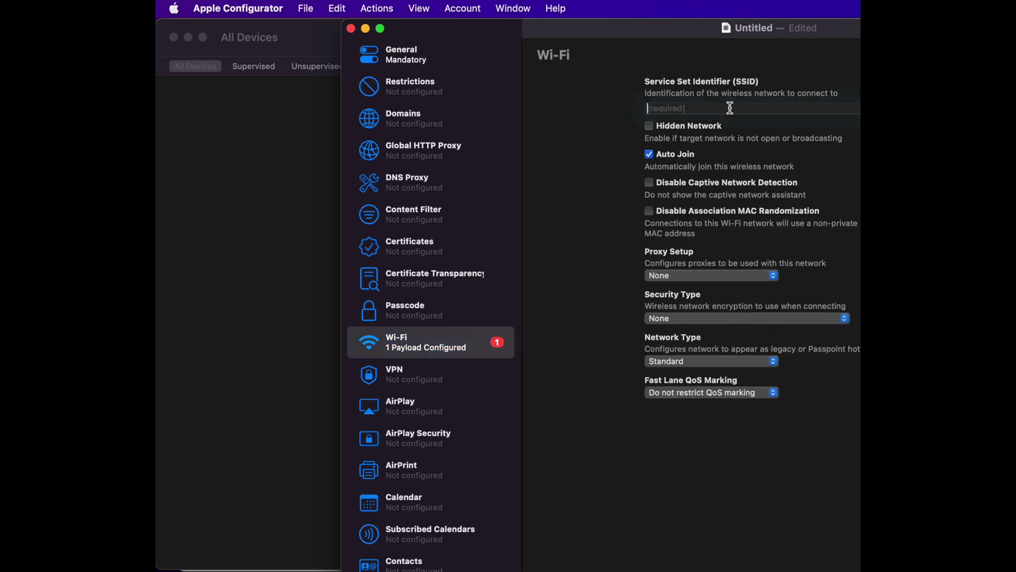
pyautogui.write('MyWifi')
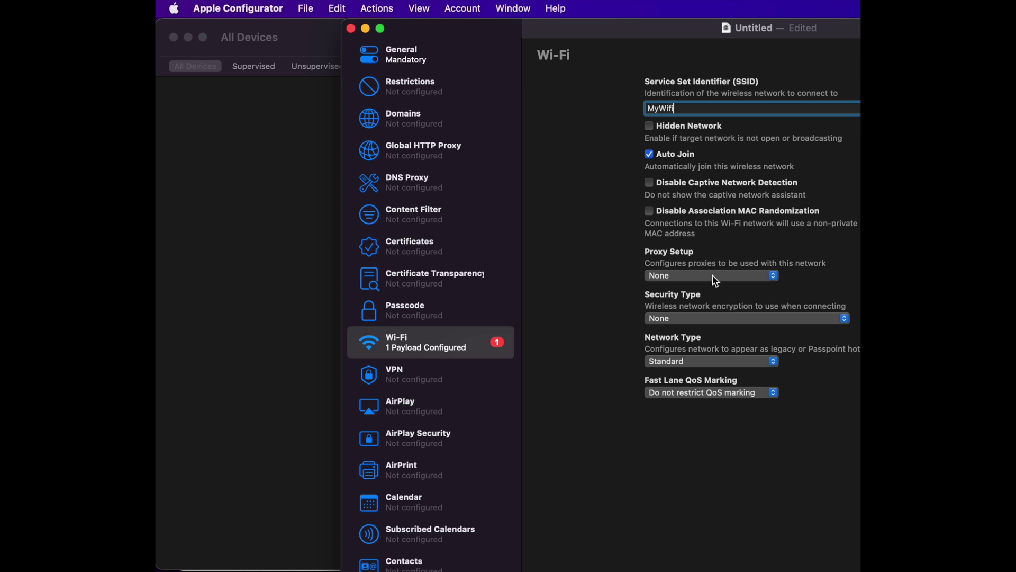
pyautogui.click(694, 319)
pyautogui.click(695, 357)
pyautogui.click(693, 363)
pyautogui.write('••••••••••••••••••')
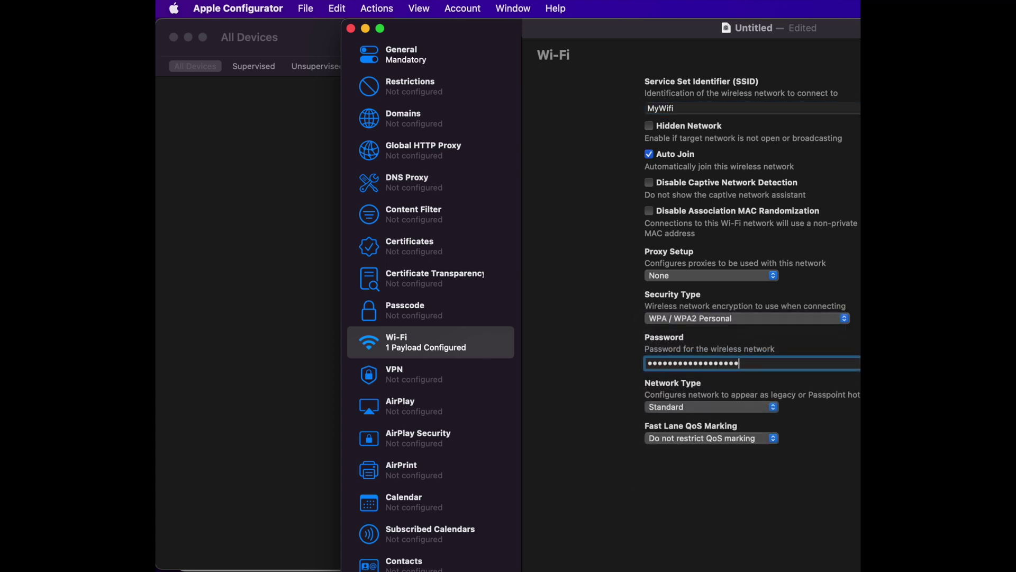
pyautogui.click(307, 9)
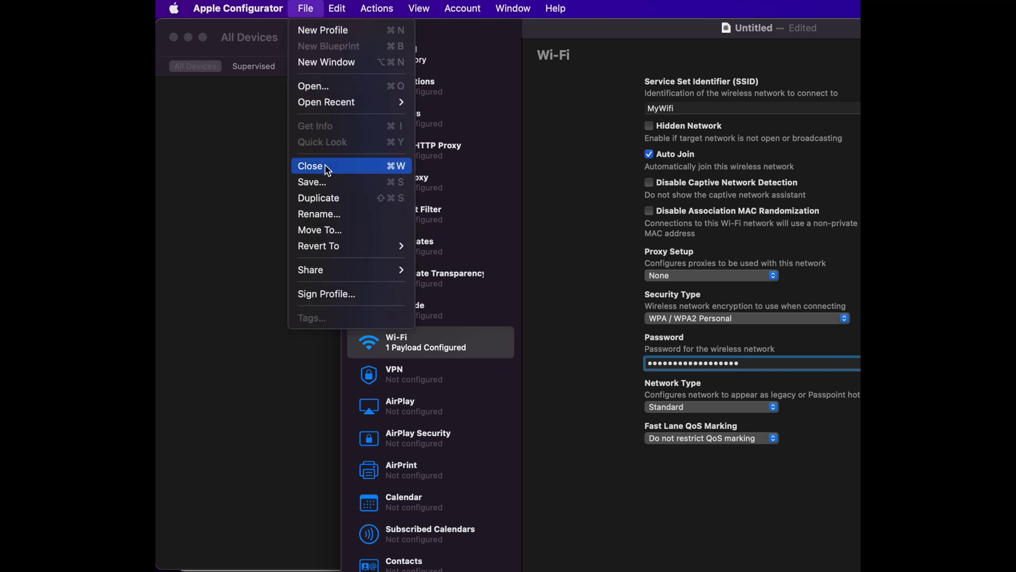
# - Save the profile as ABM MDM in Documents, close it, and select the connected iPhone 13
pyautogui.click(325, 191)
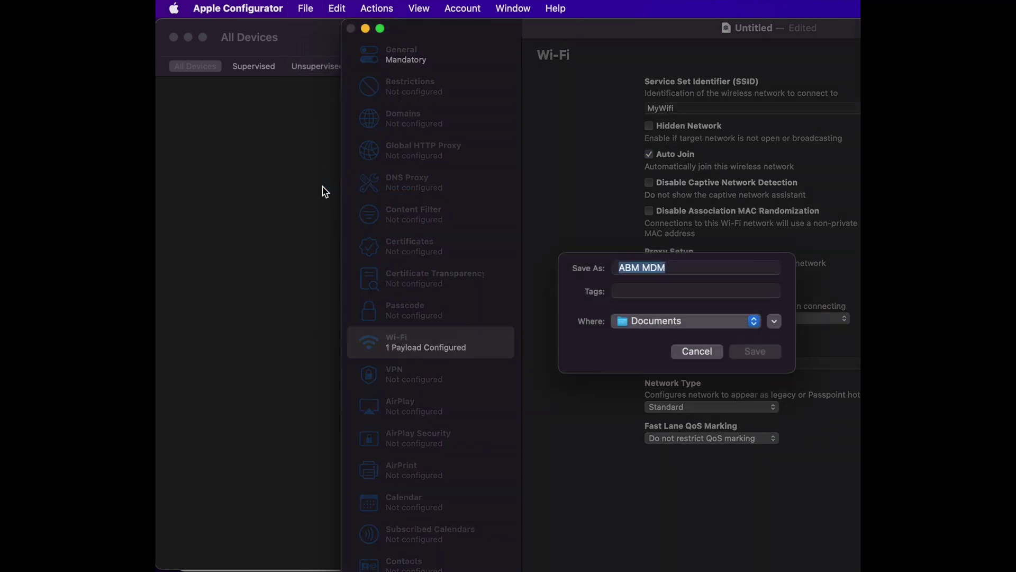
pyautogui.click(754, 355)
pyautogui.click(313, 5)
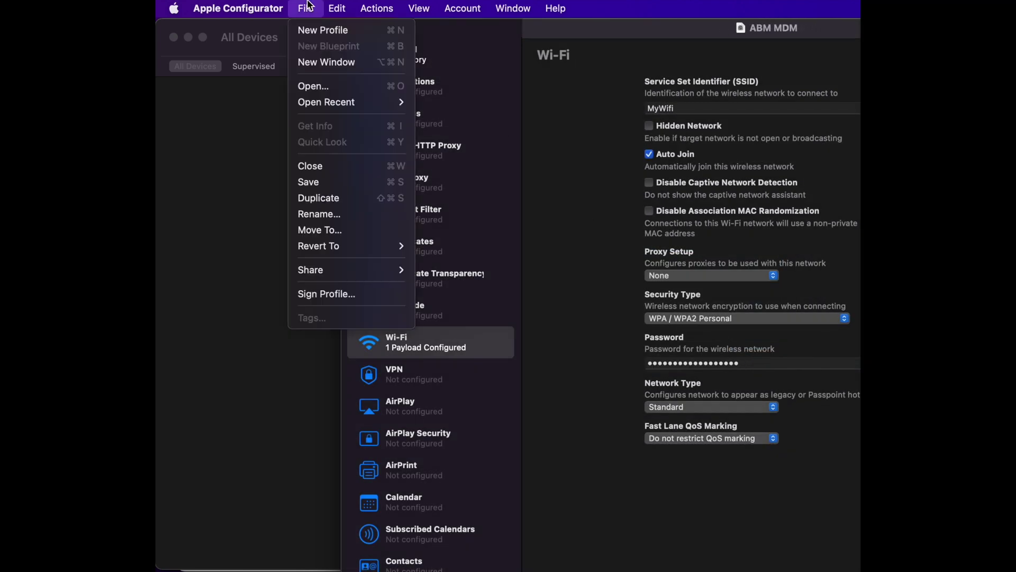
pyautogui.click(316, 167)
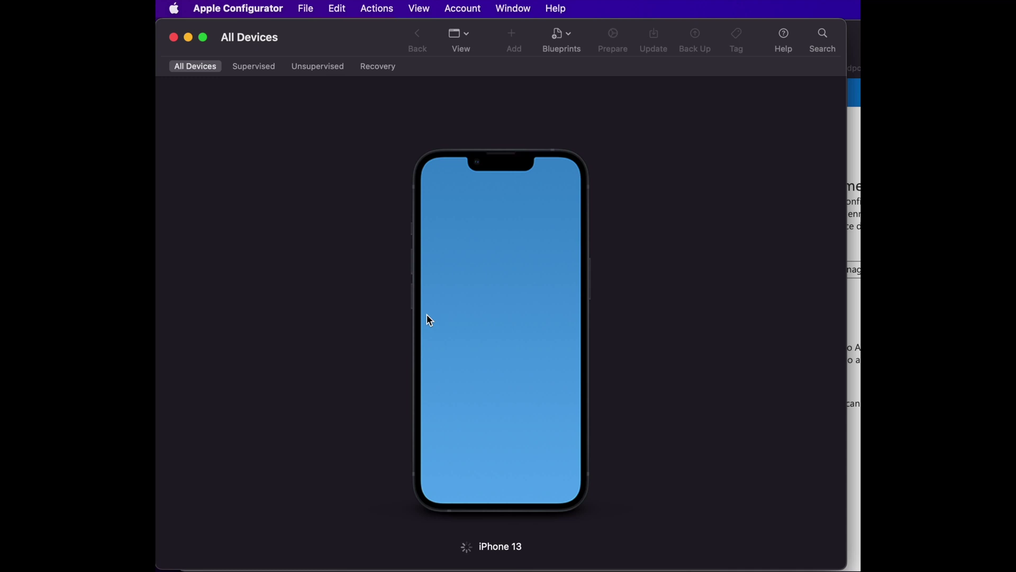
pyautogui.click(502, 328)
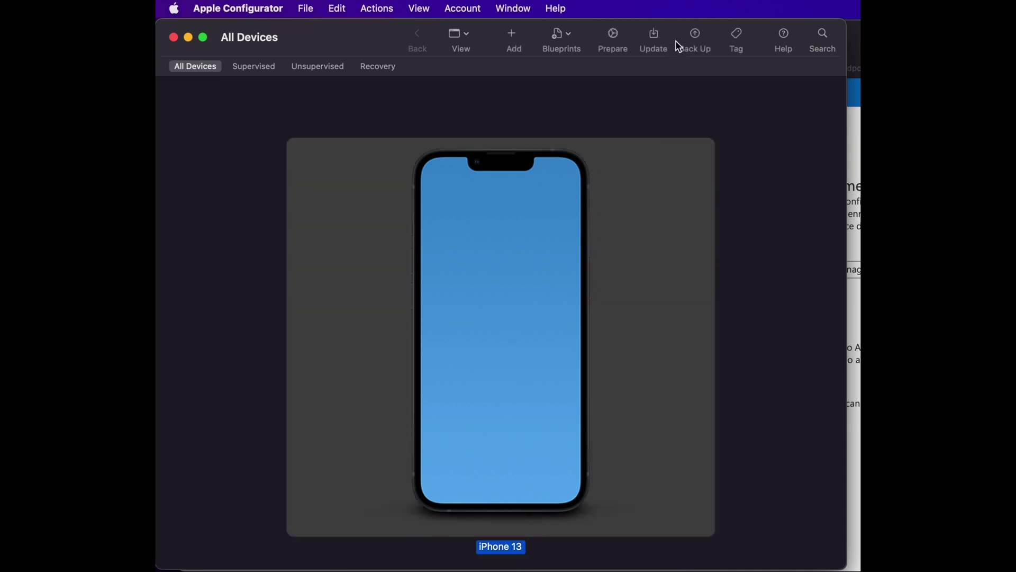
# - Prepare iPhone 13 using Manual Configuration with Apple Business Manager enrollment ticked, then continue
pyautogui.click(622, 44)
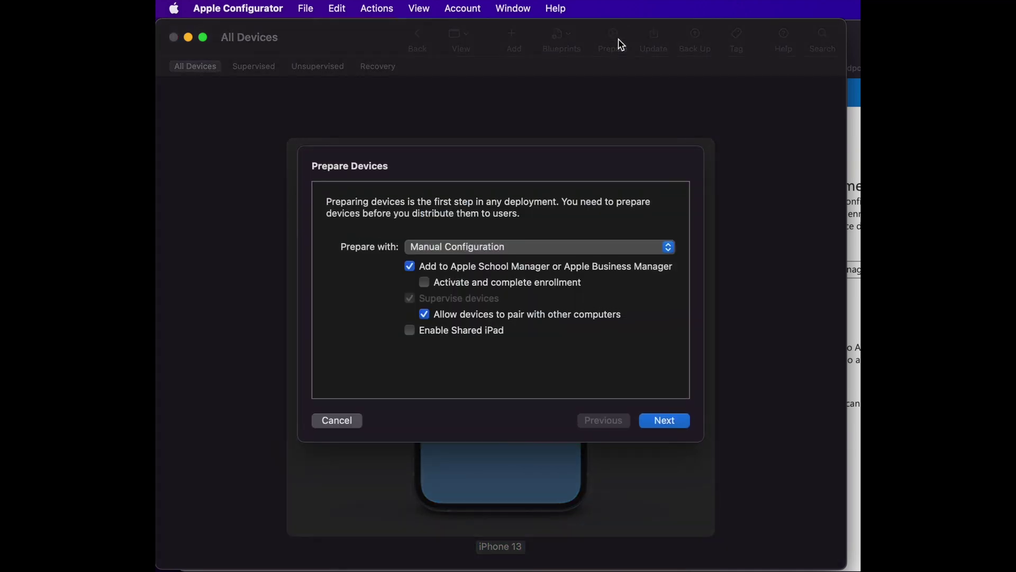
pyautogui.click(571, 248)
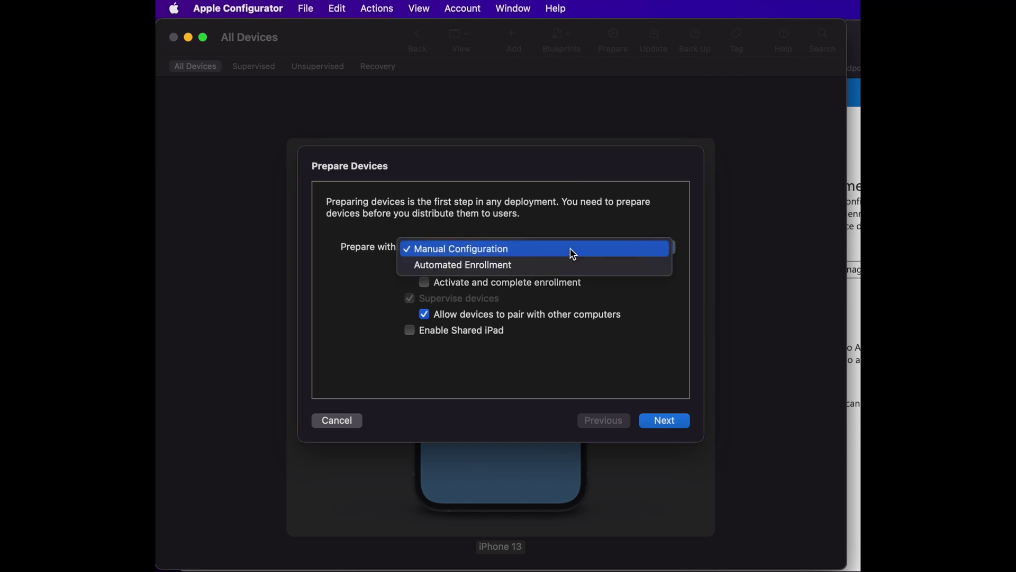
pyautogui.click(581, 232)
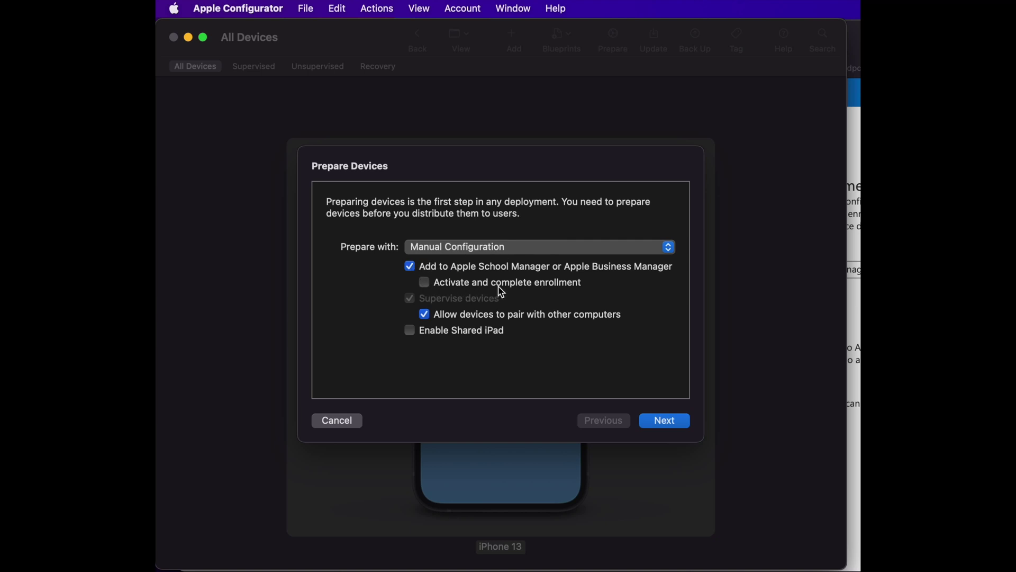
pyautogui.click(410, 266)
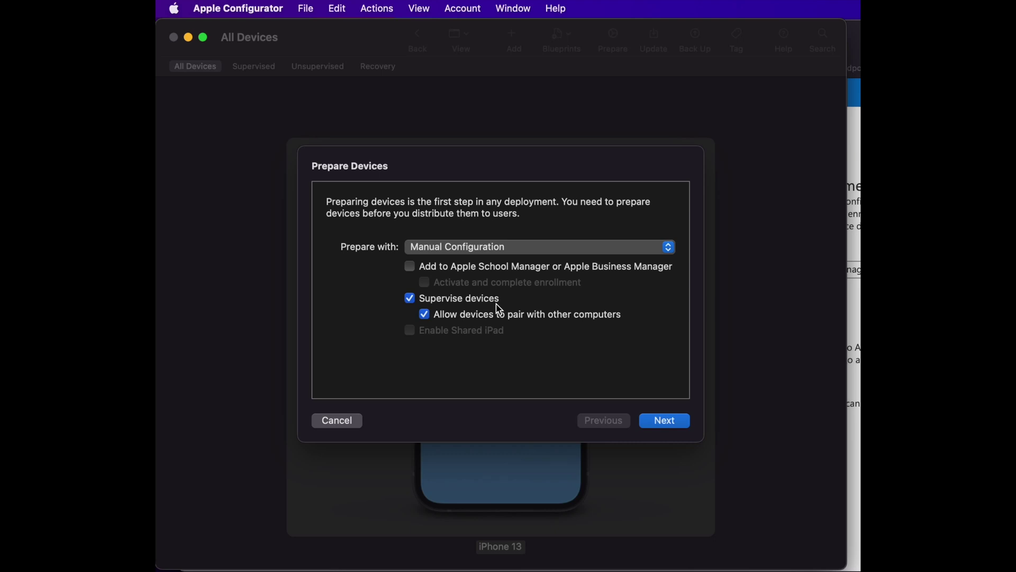
pyautogui.click(410, 267)
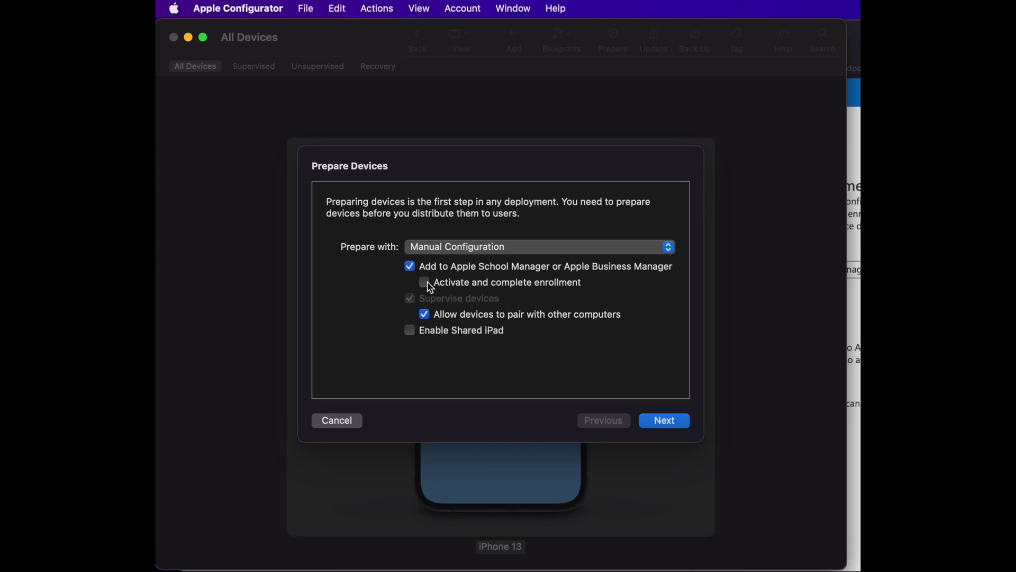
pyautogui.click(667, 424)
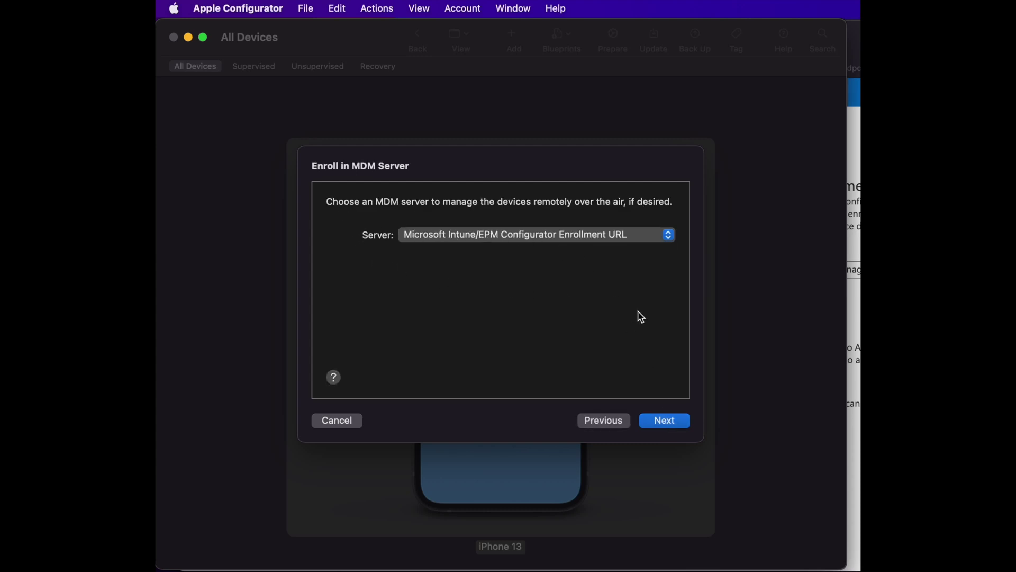
# - Accept Intune as MDM server and the organization, and hide all Setup Assistant steps
pyautogui.click(667, 421)
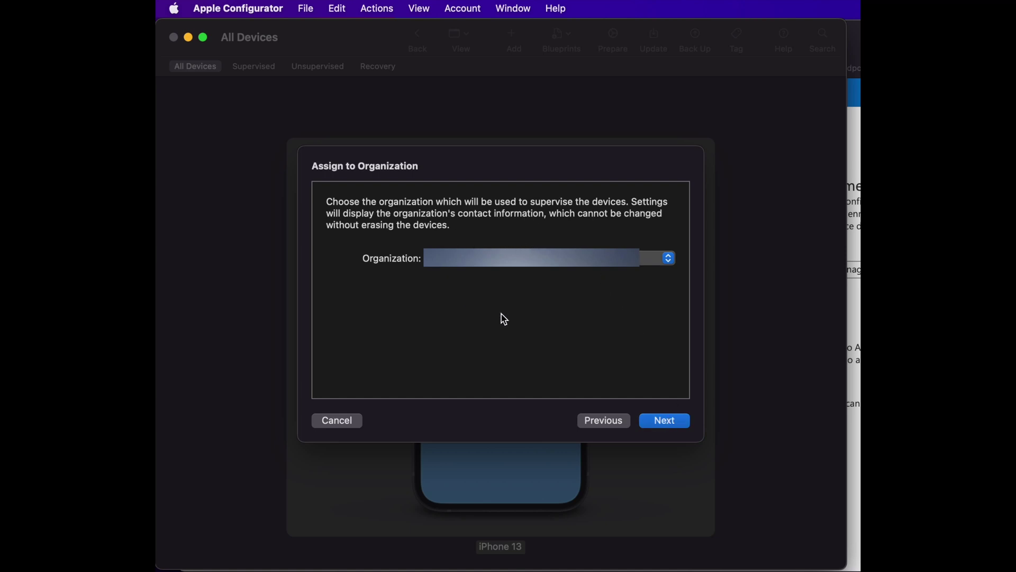
pyautogui.click(659, 419)
pyautogui.click(560, 172)
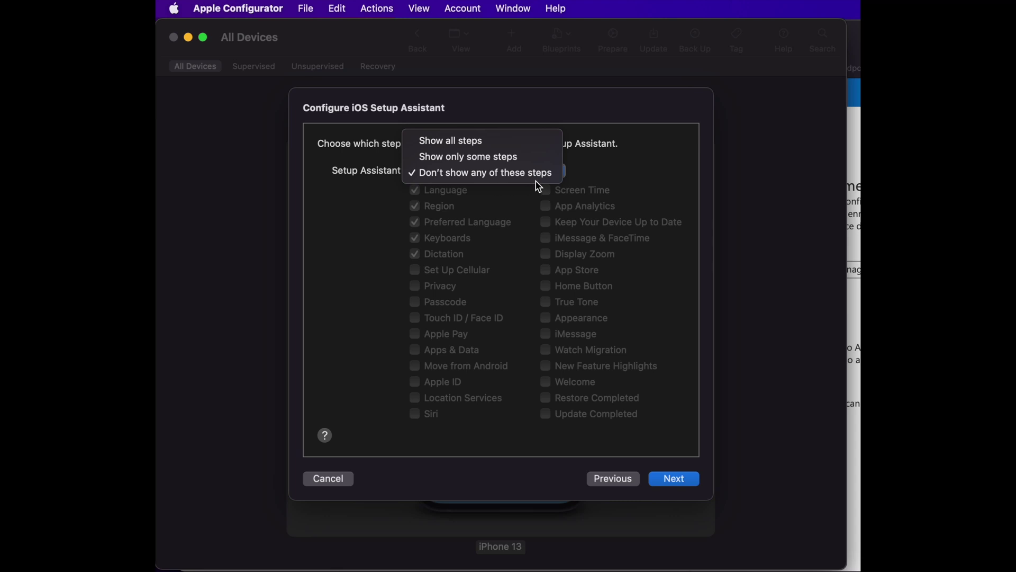
pyautogui.click(598, 186)
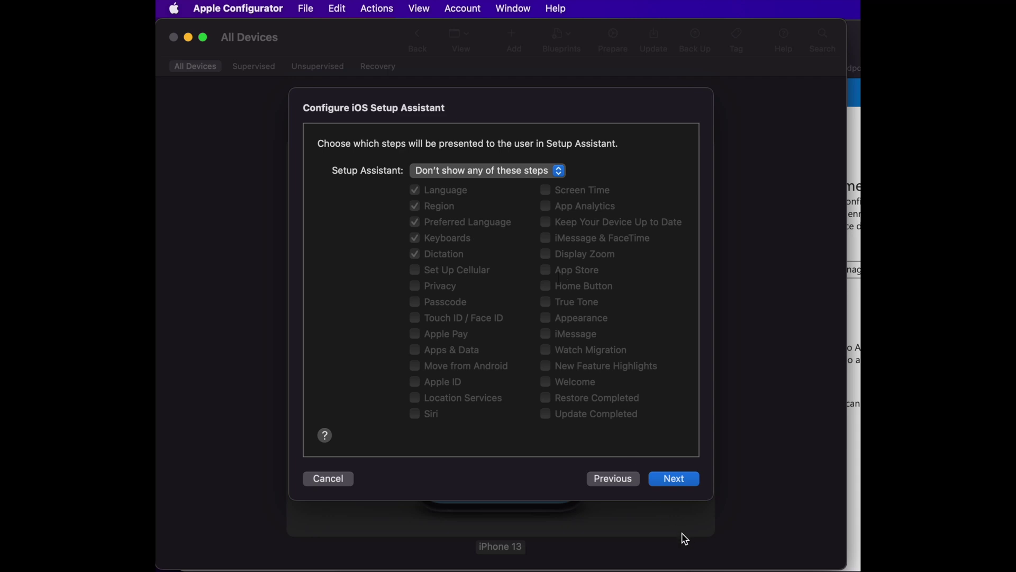
pyautogui.click(689, 479)
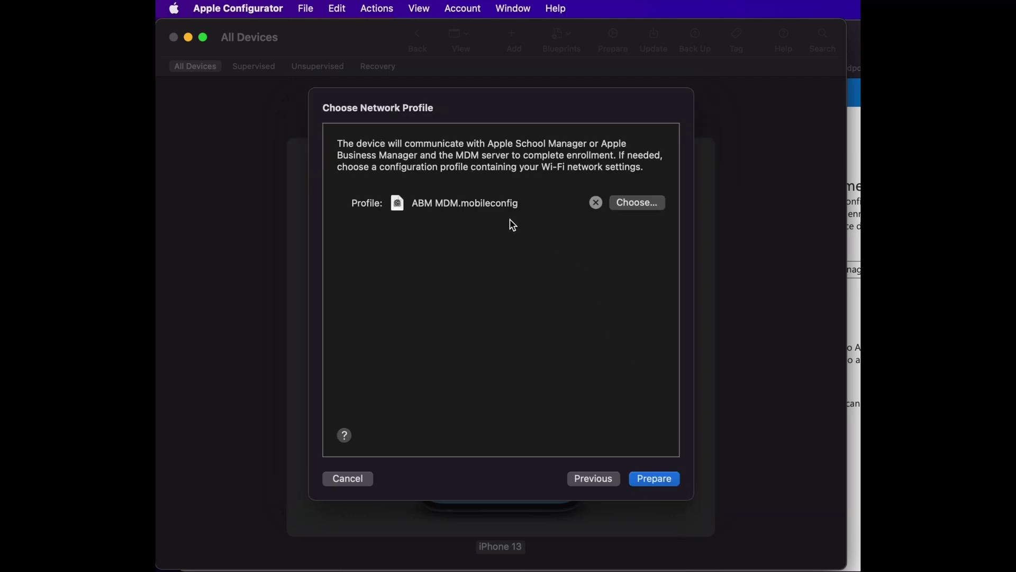
# - Choose ABM MDM.mobileconfig as network profile, start preparing, then Stop at the already-prepared alert
pyautogui.click(658, 204)
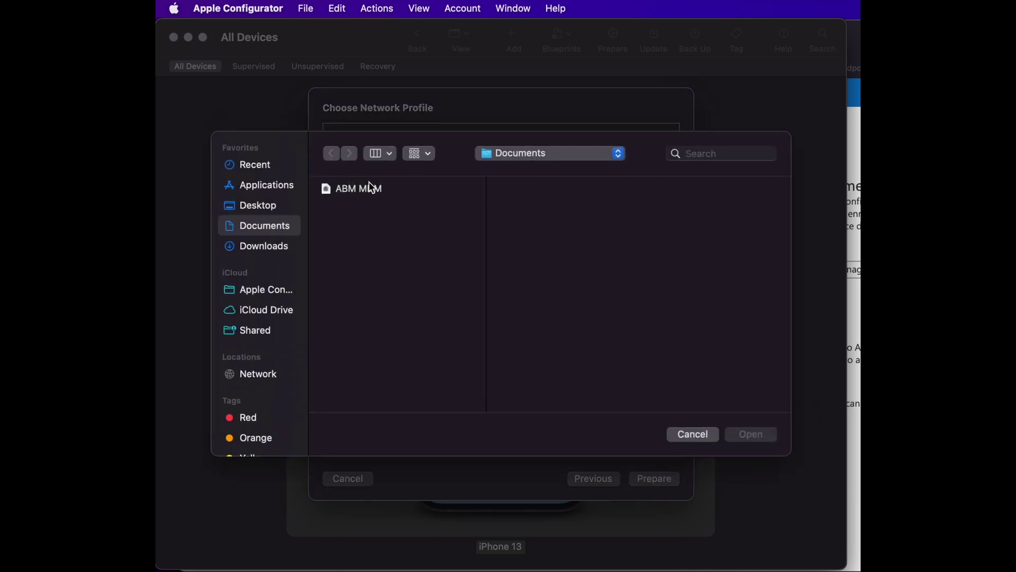
pyautogui.click(367, 192)
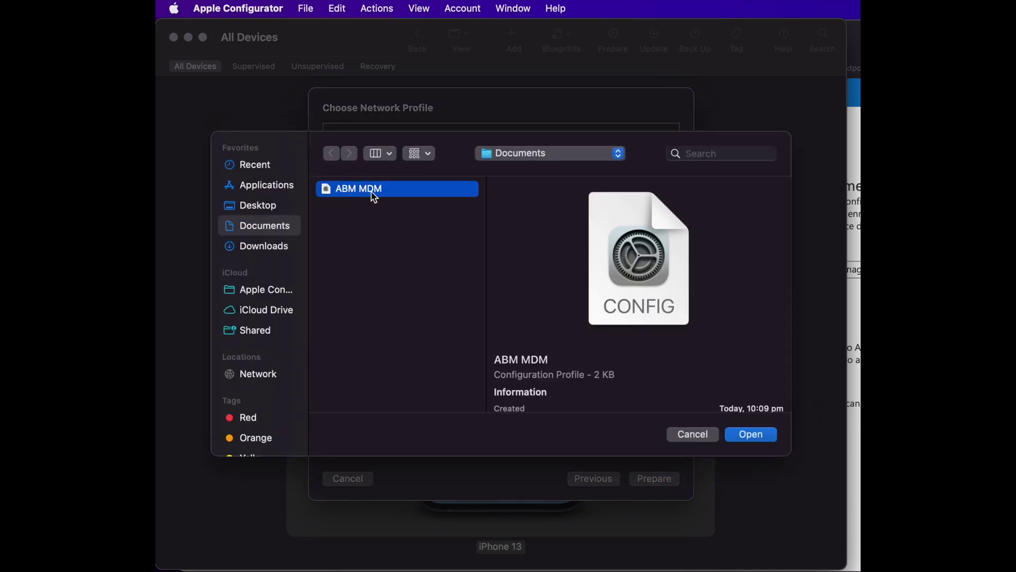
pyautogui.click(755, 435)
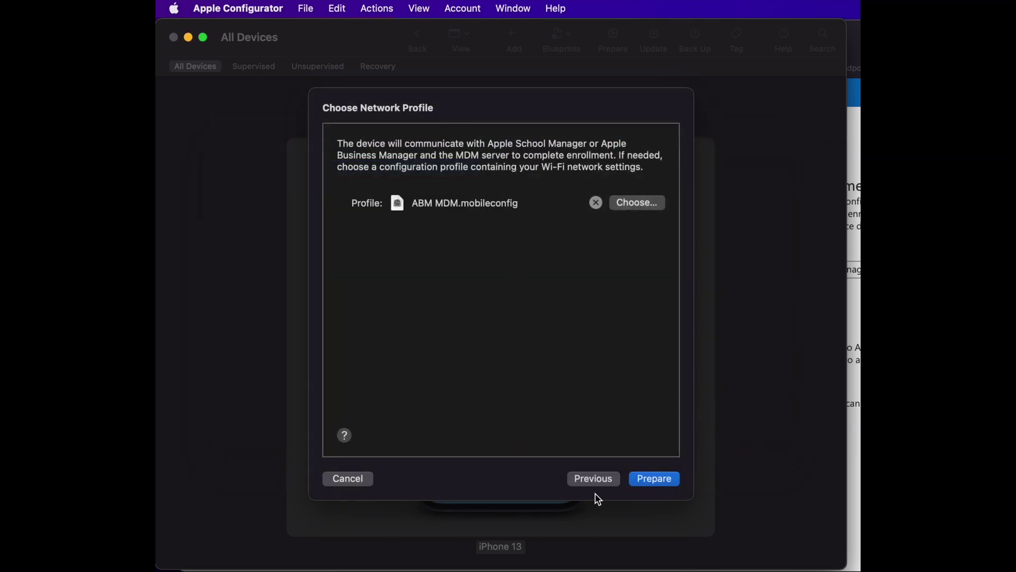
pyautogui.click(651, 484)
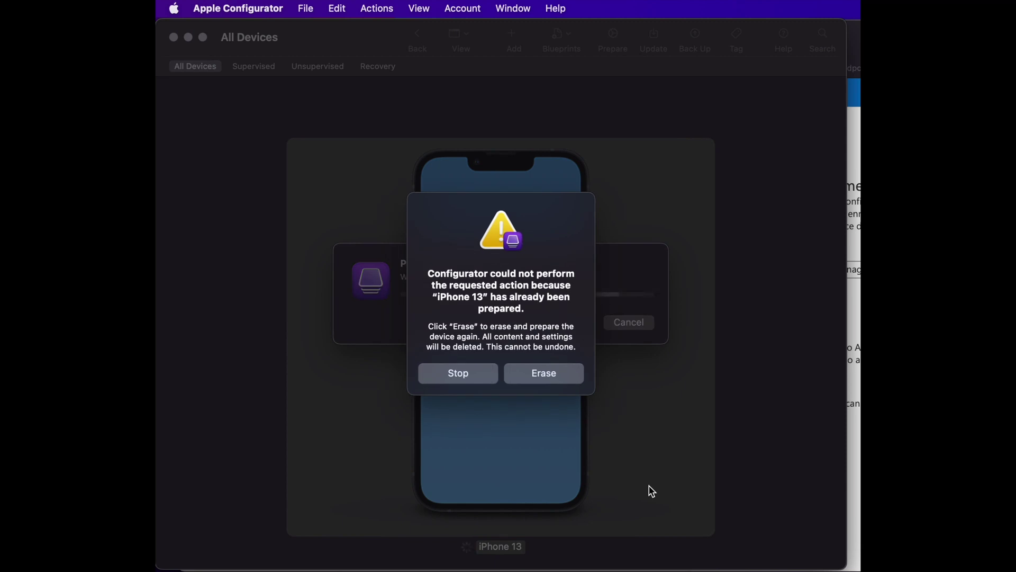
pyautogui.click(480, 374)
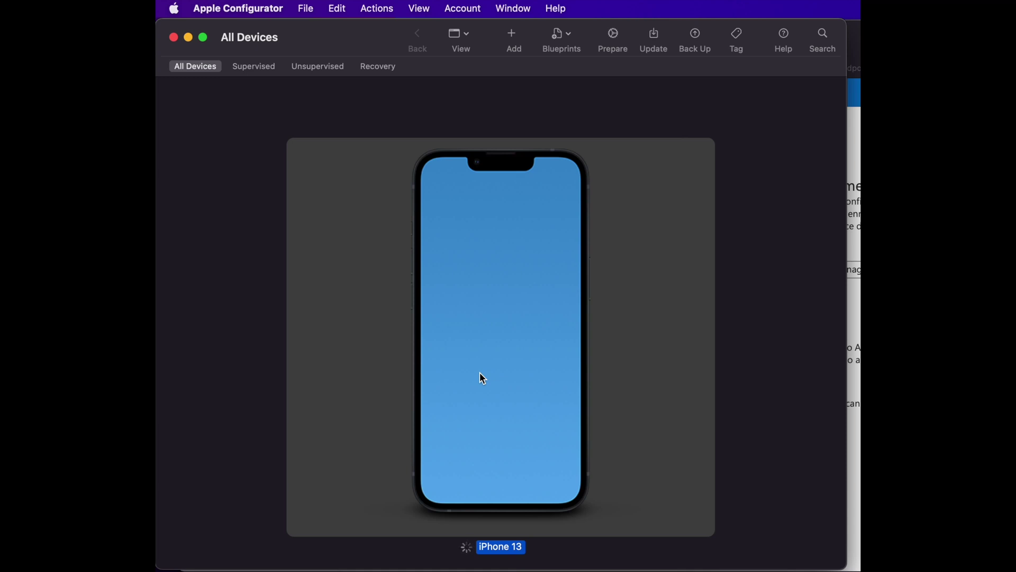
pyautogui.click(852, 400)
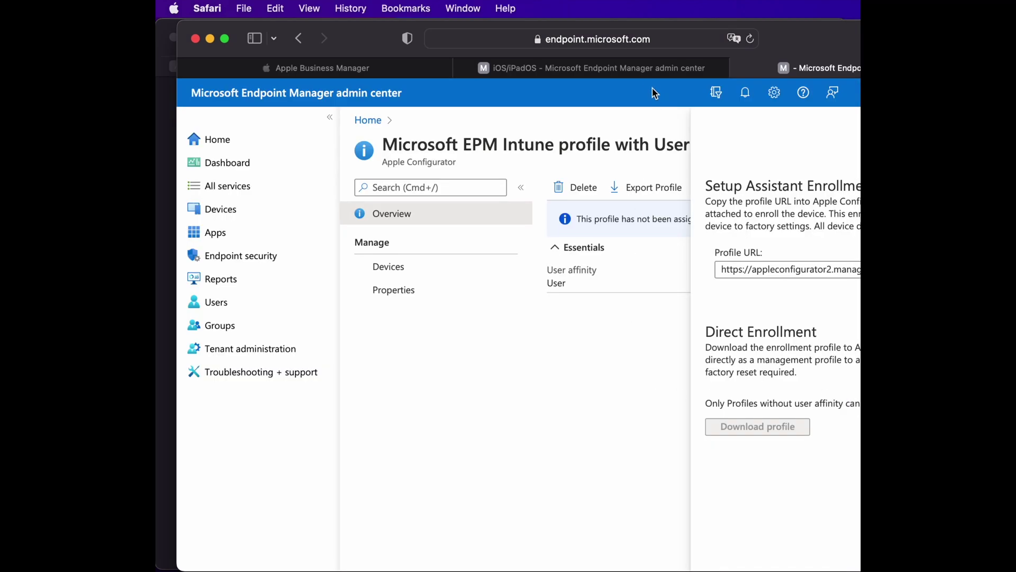
# - In Apple Business Manager Devices, confirm iPhone 13's source is Apple Configurator, then return to Intune
pyautogui.moveTo(642, 69)
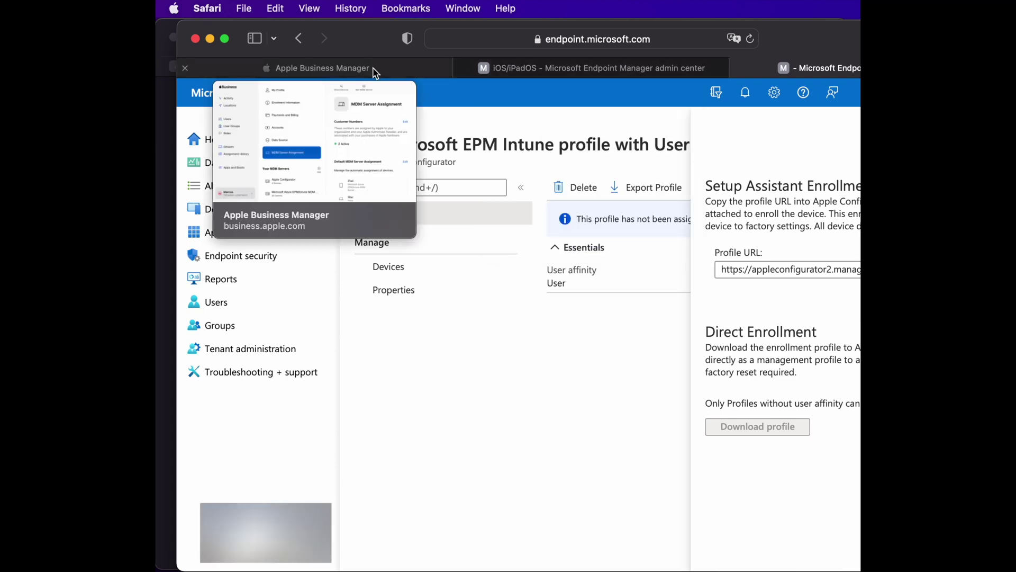
pyautogui.click(373, 68)
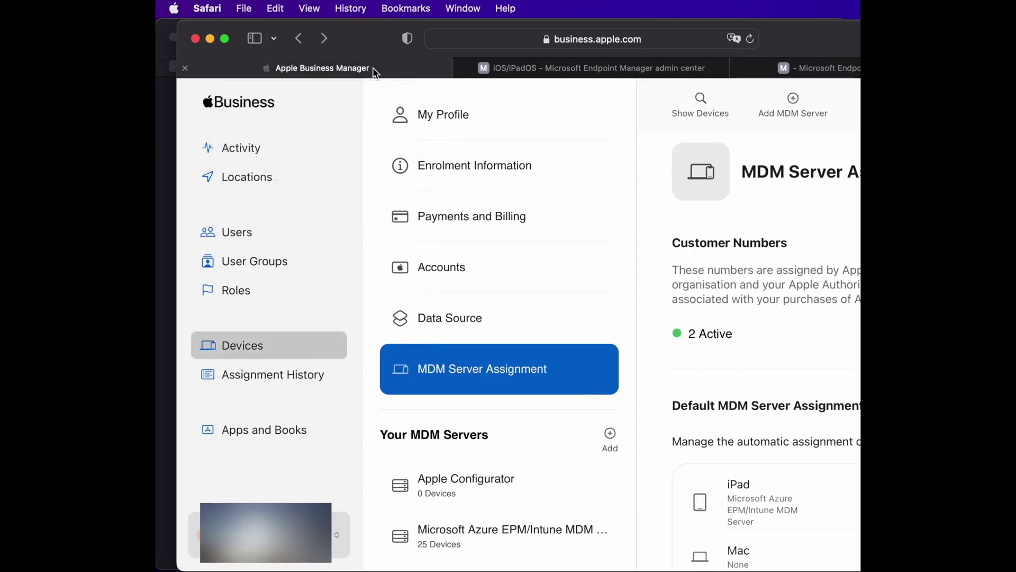
pyautogui.click(261, 345)
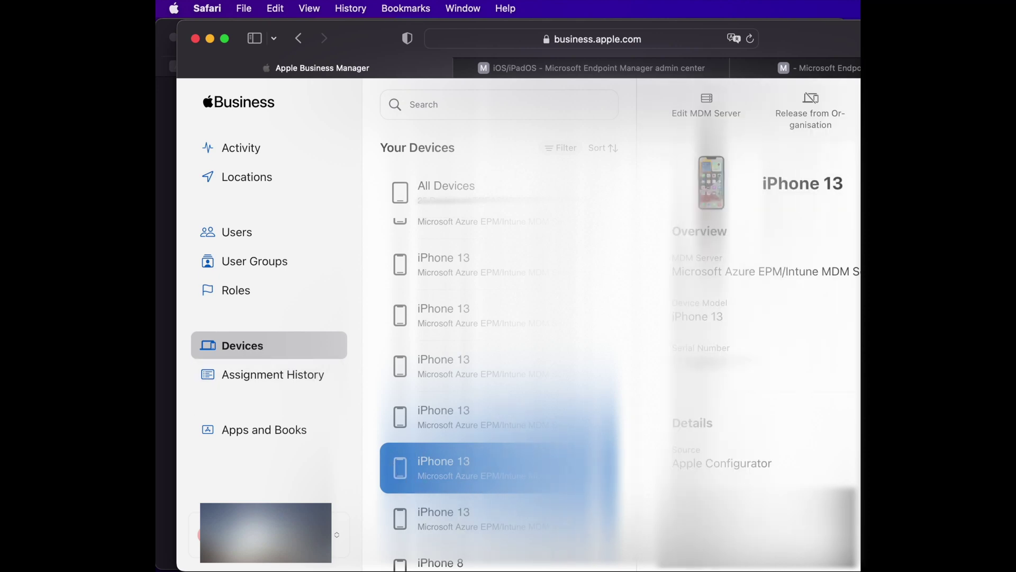
pyautogui.moveTo(772, 464); pyautogui.dragTo(676, 464)
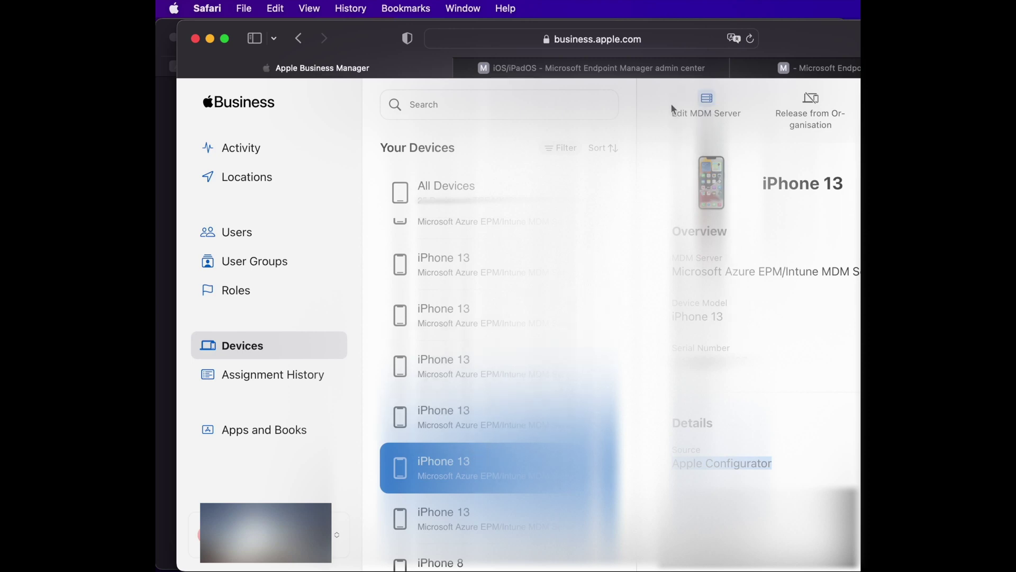
pyautogui.click(657, 71)
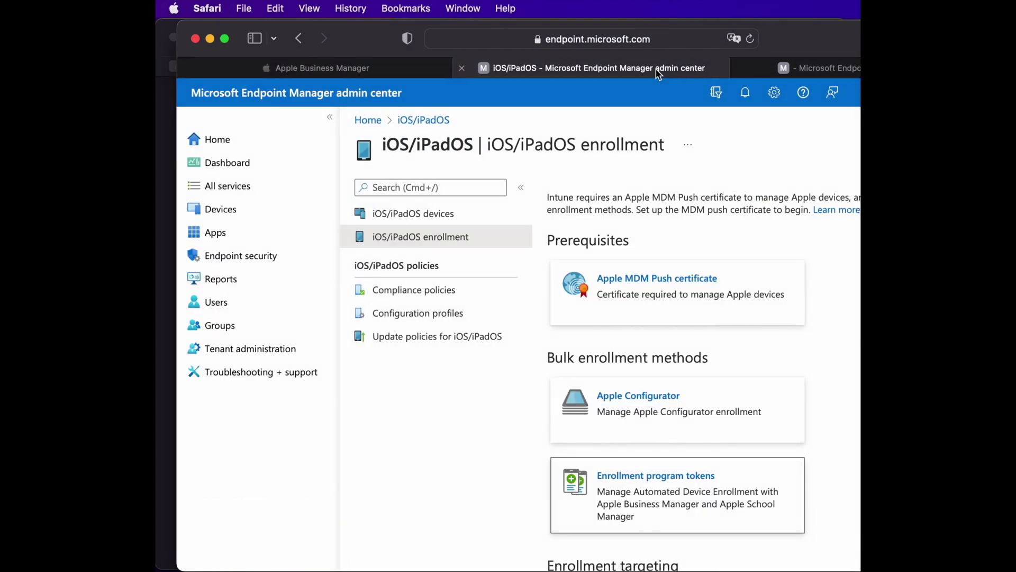
# - Open the Microsoft Azure EPM/Intune MDM Server token and view its synced devices
pyautogui.click(676, 490)
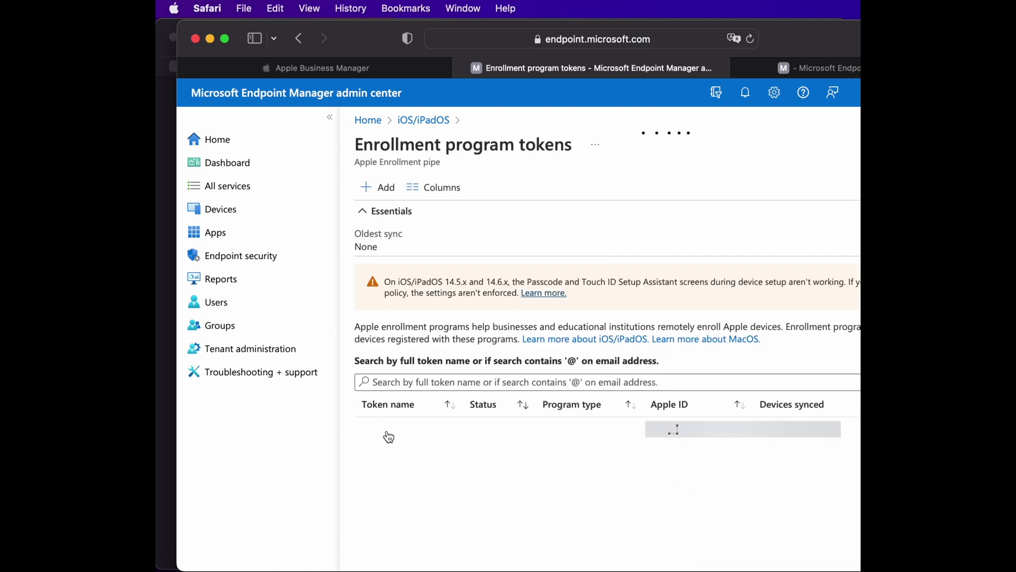
pyautogui.click(389, 435)
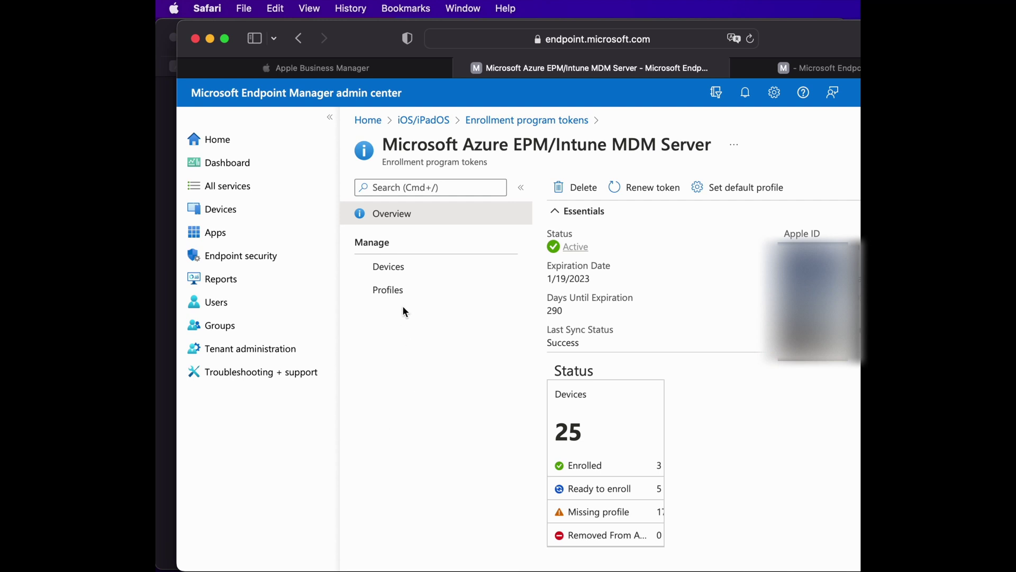
pyautogui.click(395, 265)
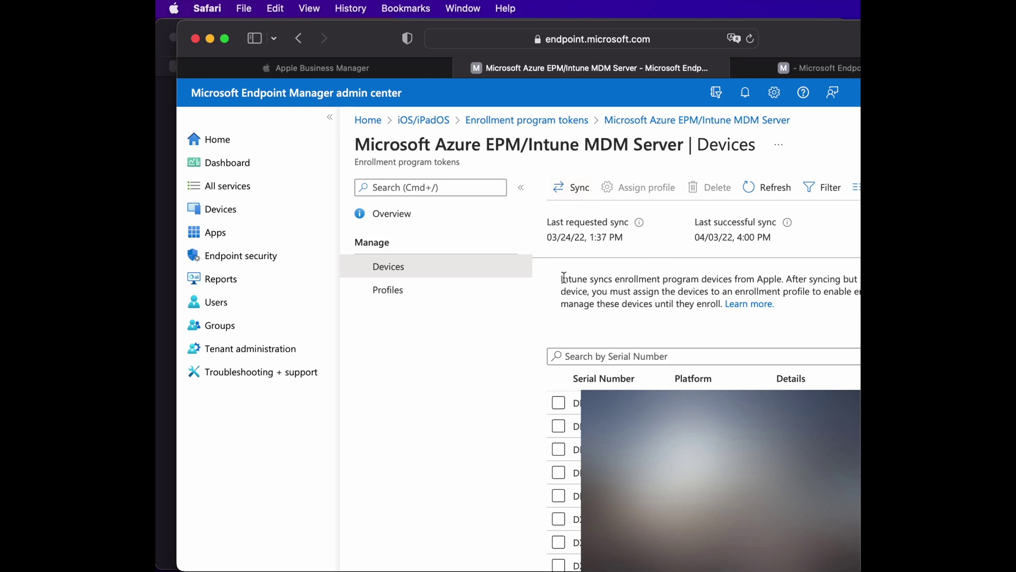
pyautogui.click(558, 403)
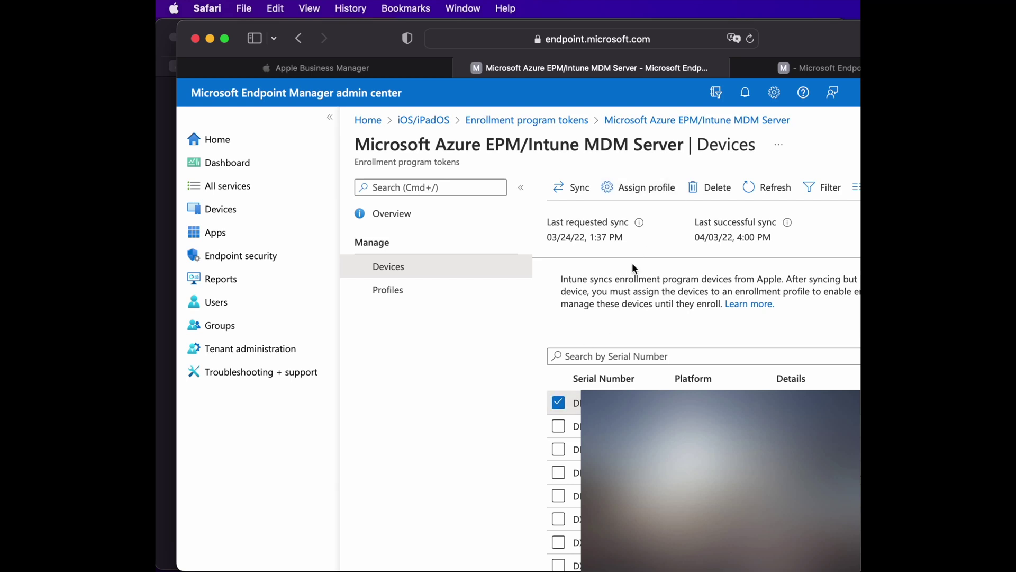
# - Open the token's enrollment profile properties and edit its management settings
pyautogui.click(416, 291)
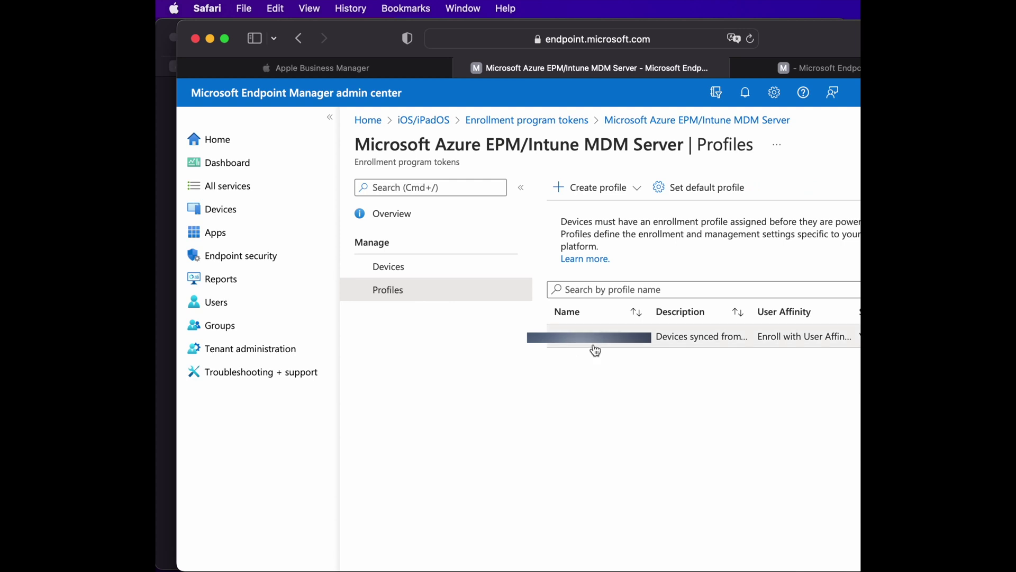
pyautogui.click(593, 344)
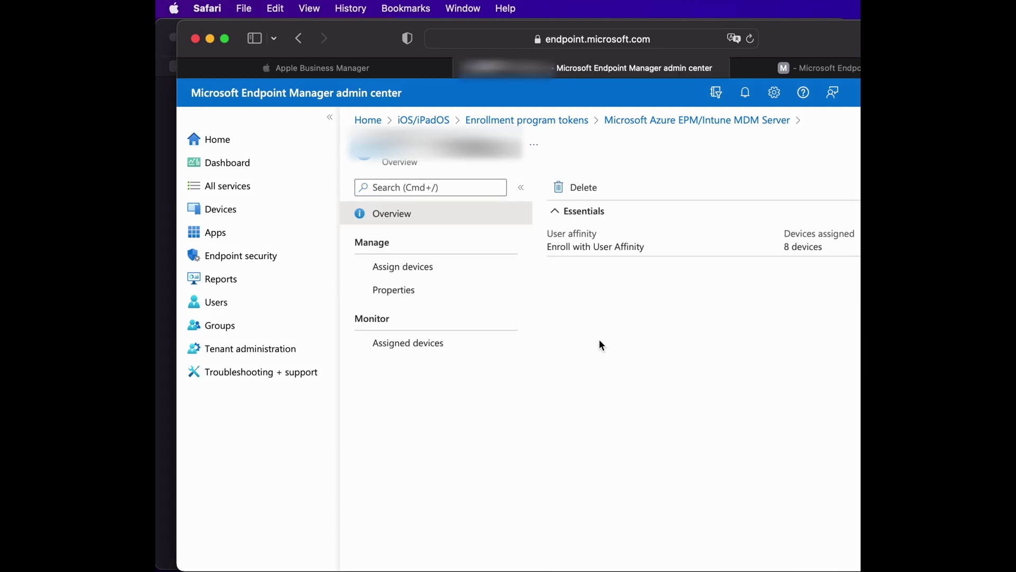
pyautogui.click(398, 288)
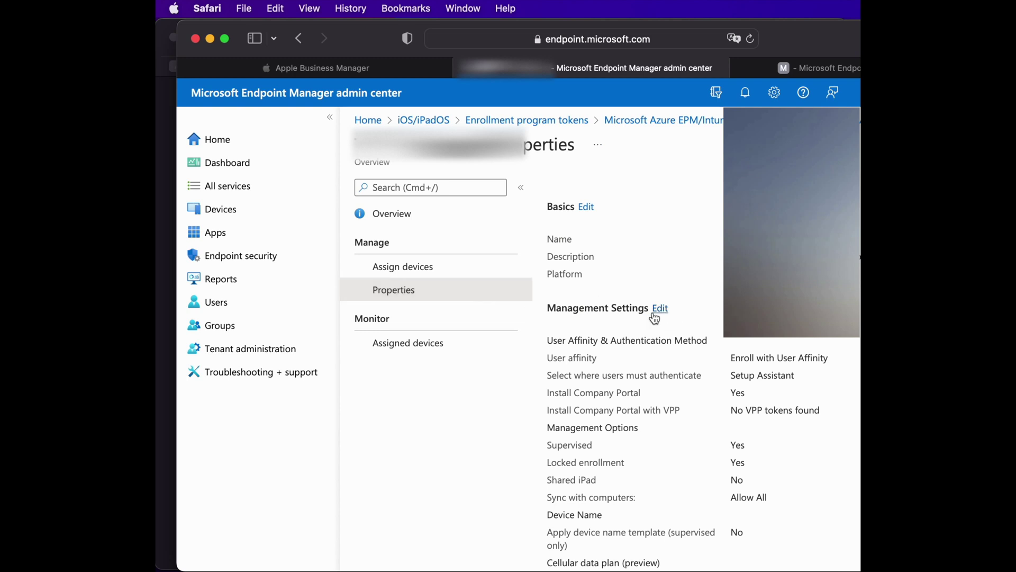
pyautogui.click(659, 308)
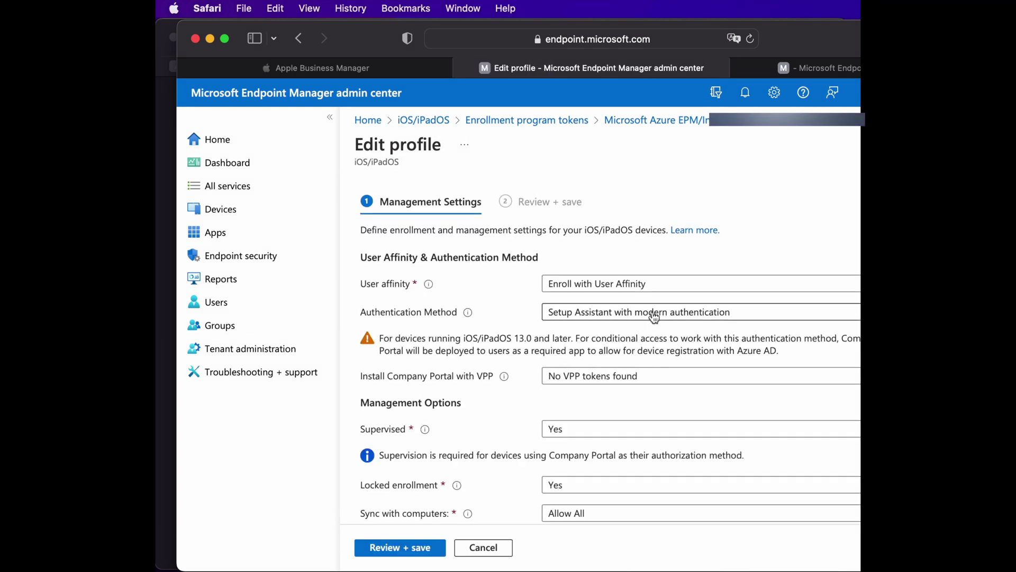
pyautogui.scroll(-3, 654, 316)
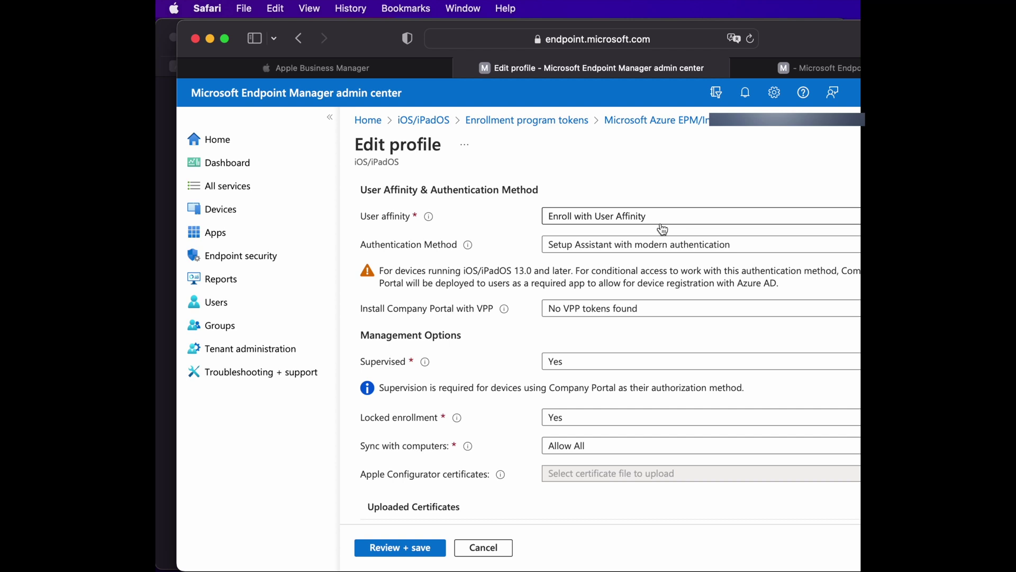
# - Keep the authentication method as Setup Assistant with modern authentication and cancel the profile edit
pyautogui.click(745, 251)
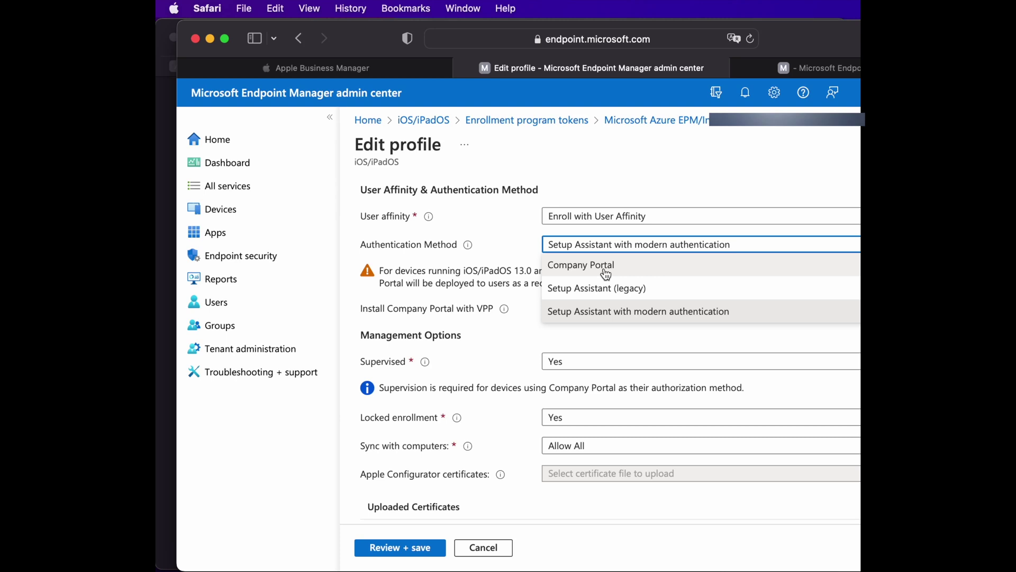
pyautogui.click(689, 311)
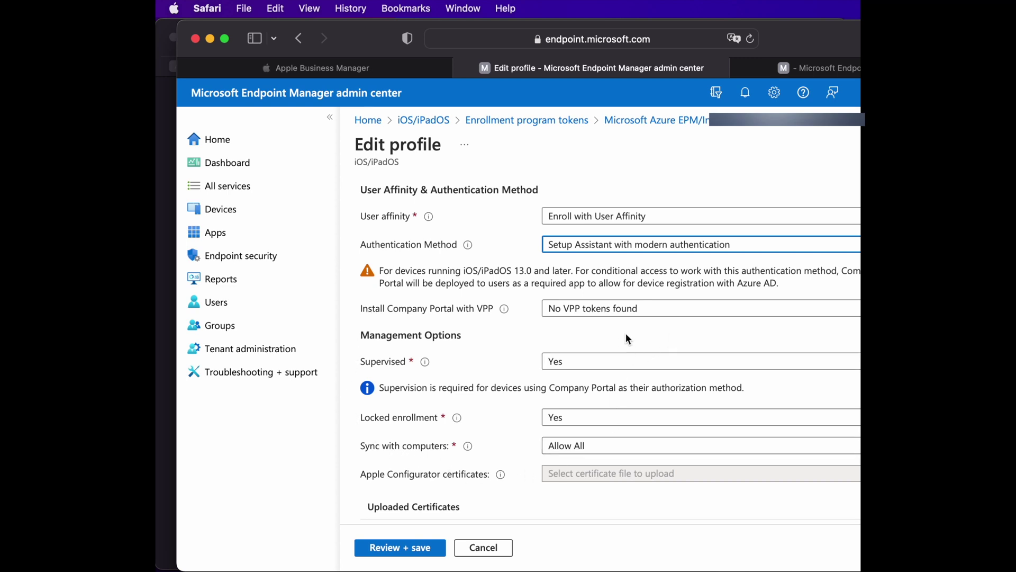
pyautogui.click(494, 548)
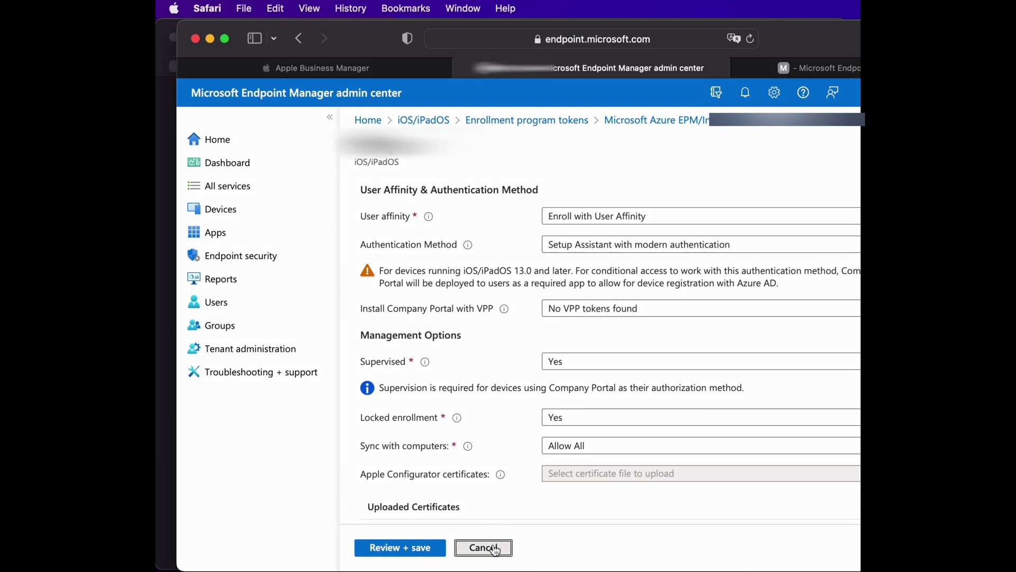